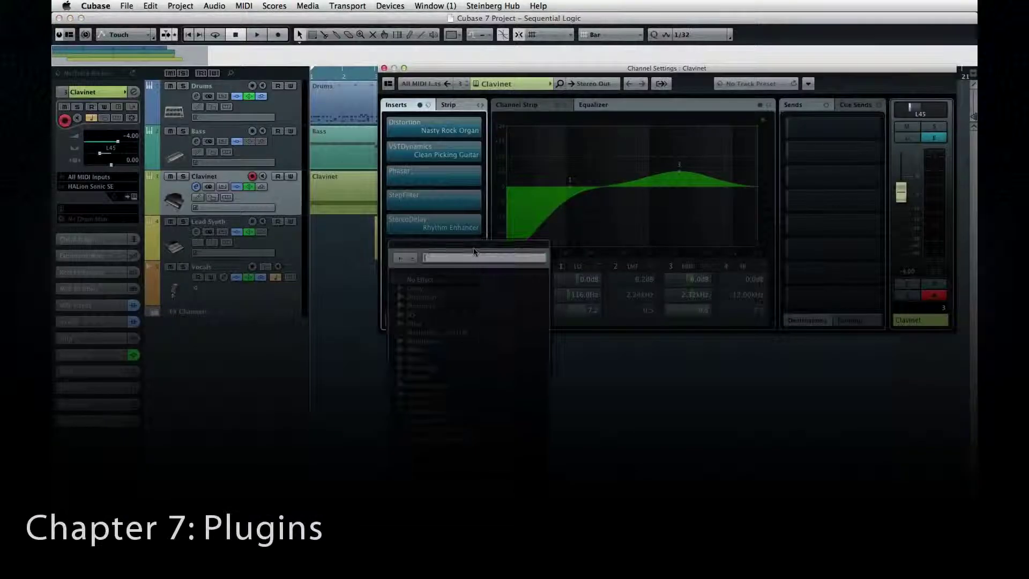
- Expand all plug-in categories in the insert effect list and scroll through them
left_click(399, 258)
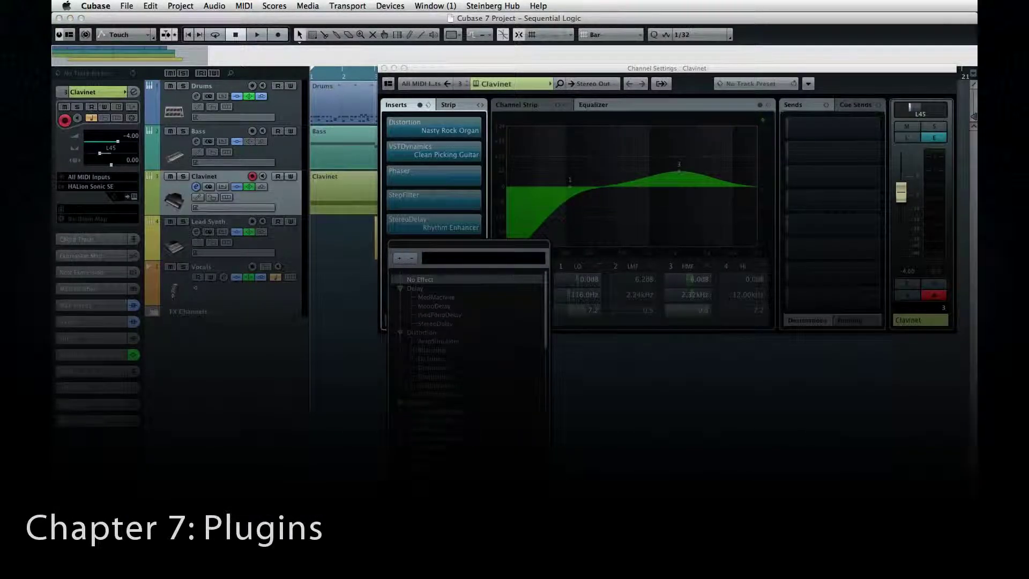
left_click_drag(547, 288, 543, 459)
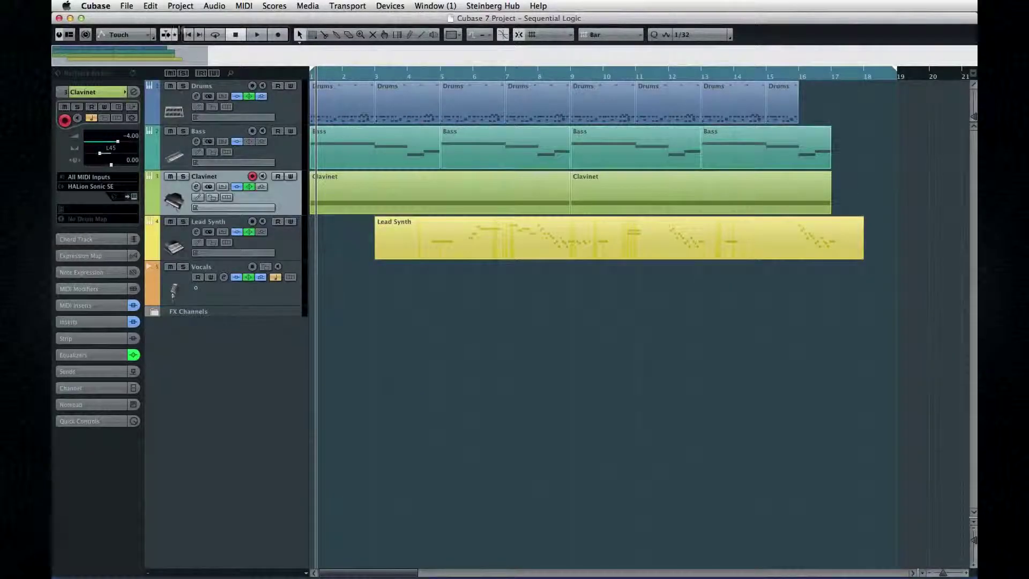
- Browse the Audio > Plug-ins submenu, then close it without choosing anything
left_click(214, 6)
mouse_move(225, 32)
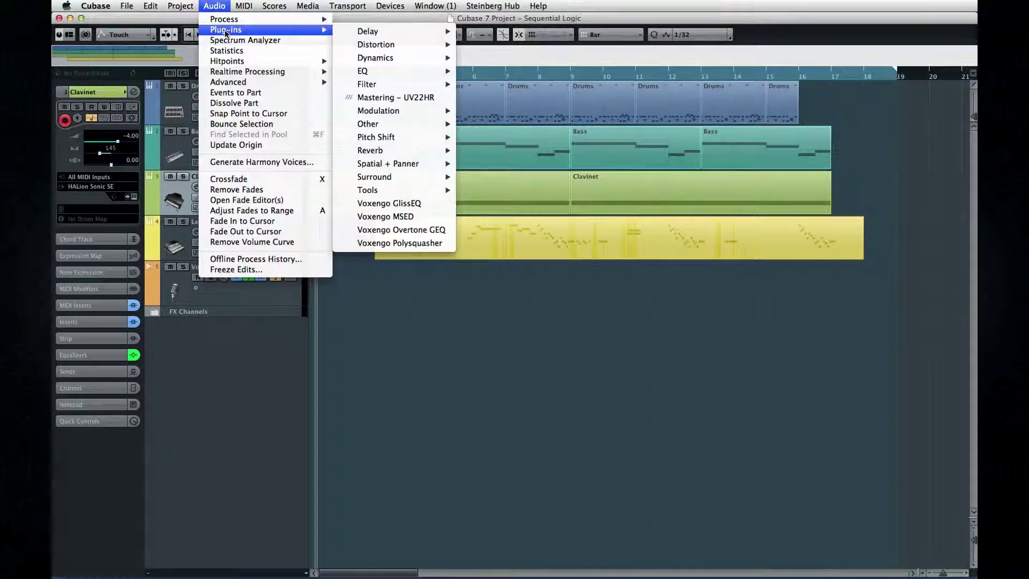
left_click(363, 297)
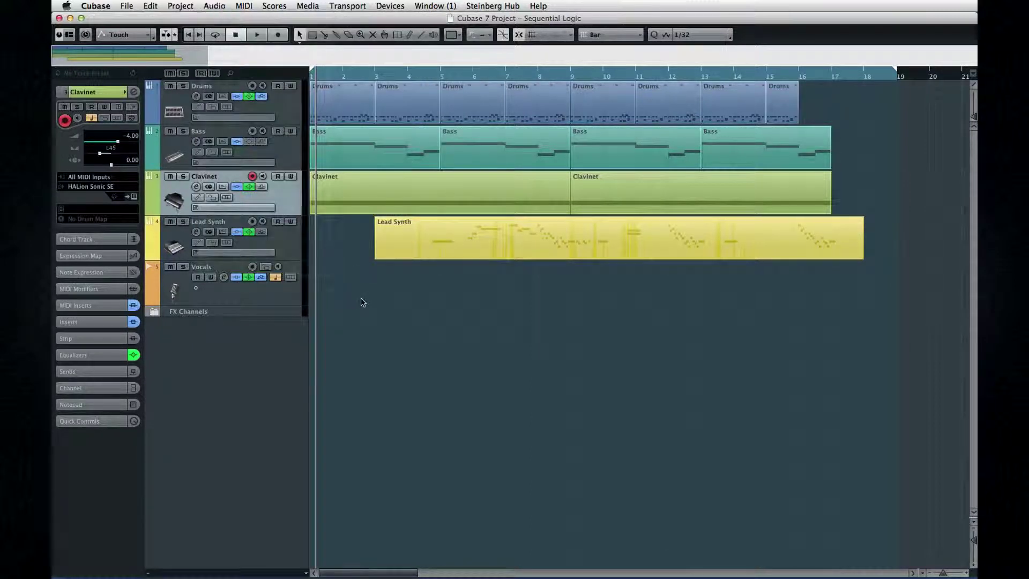
- Load Arpache SX as a MIDI insert on the Clavinet track
left_click(103, 305)
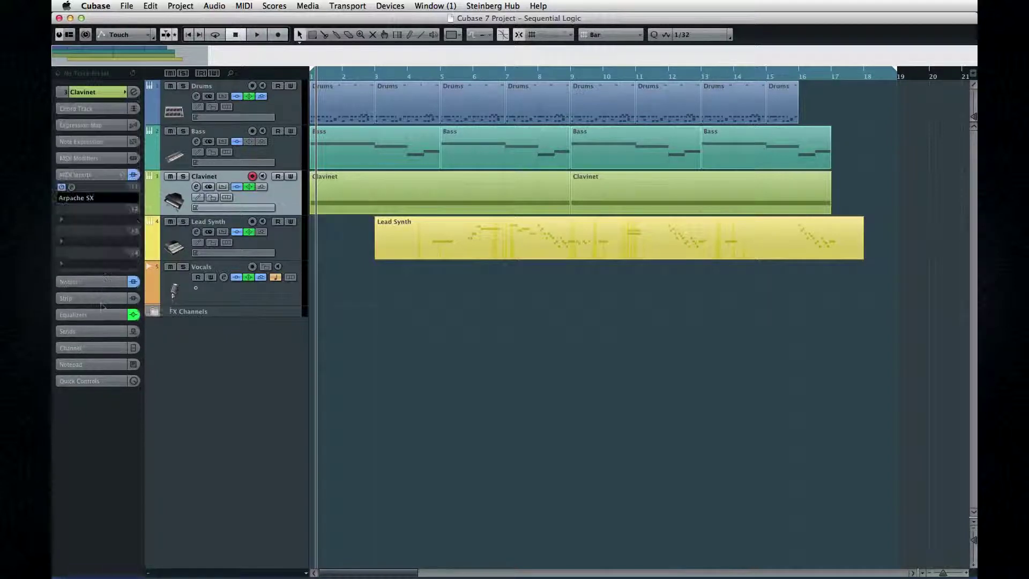
left_click(82, 221)
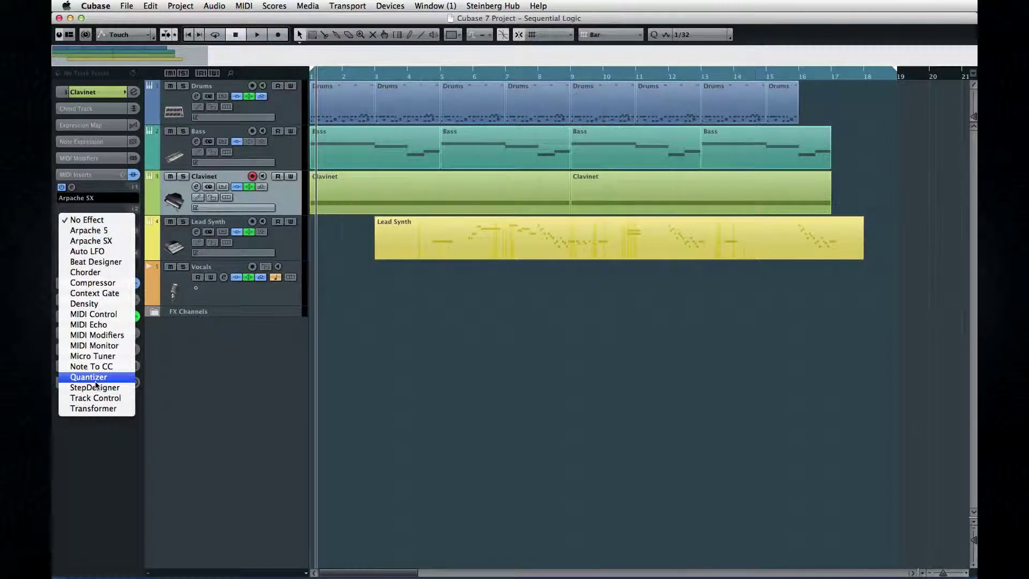
left_click(236, 407)
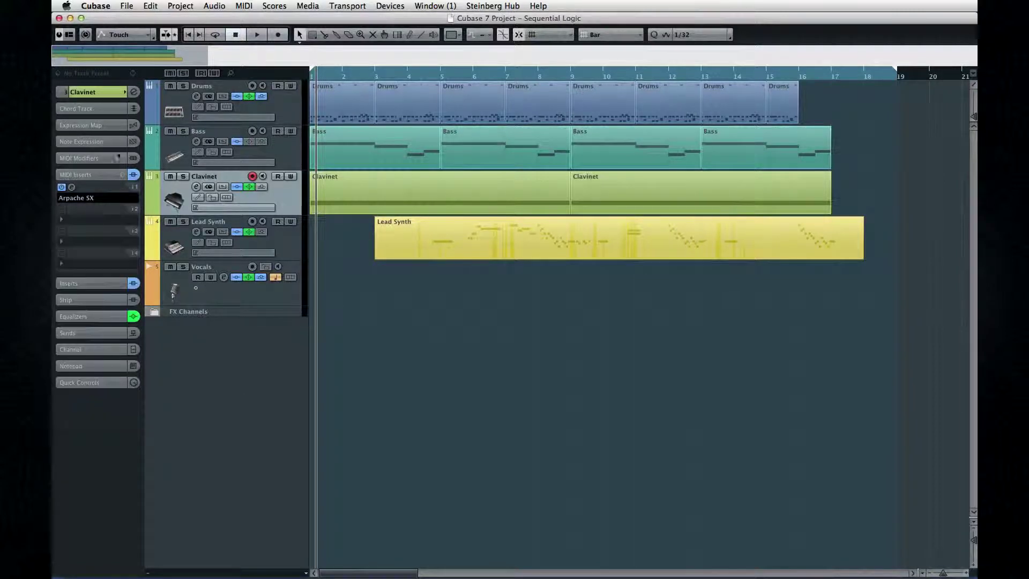
left_click(116, 96)
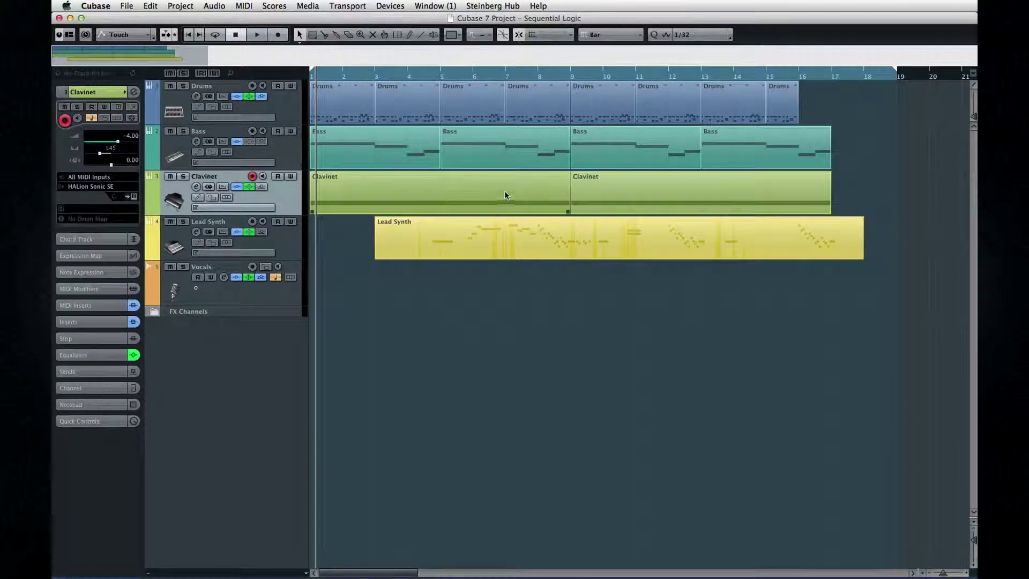
- Search the Help menu for plug-ins, then close it without opening anything
left_click(538, 5)
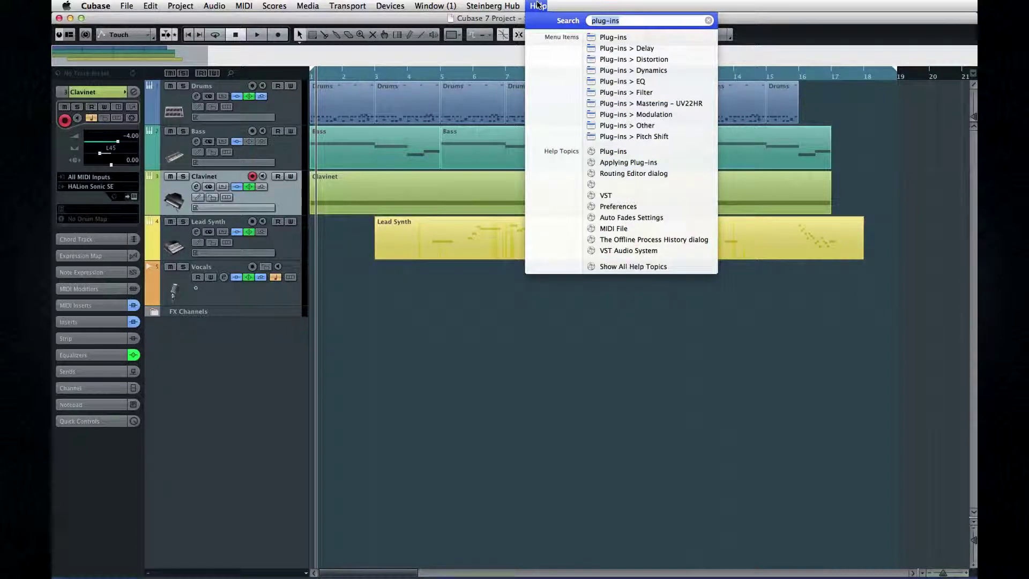
left_click(709, 20)
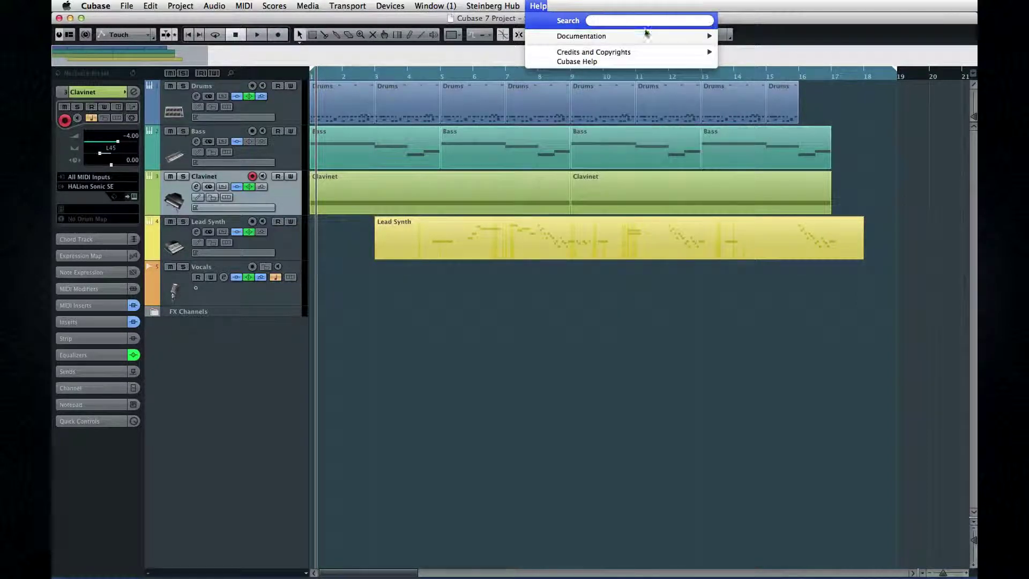
mouse_move(707, 36)
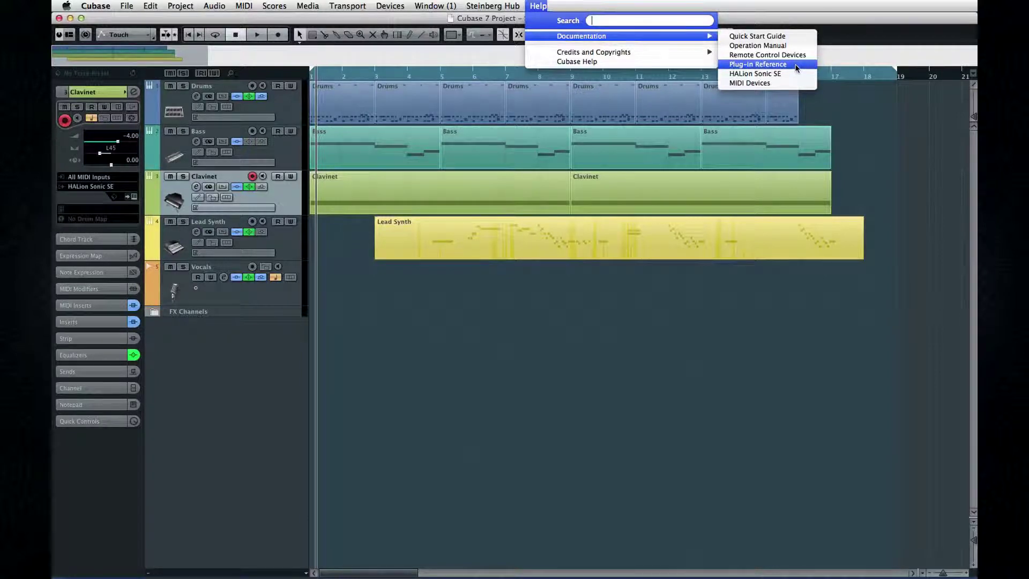
left_click(524, 332)
- Browse the Audio menu's processing and plug-in submenus, then close it unused
left_click(217, 6)
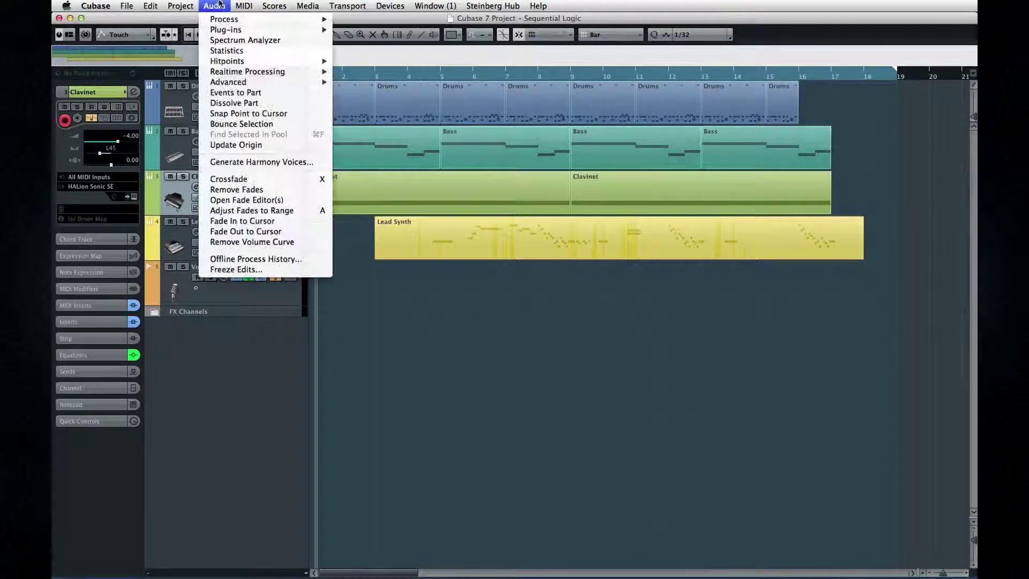
mouse_move(367, 36)
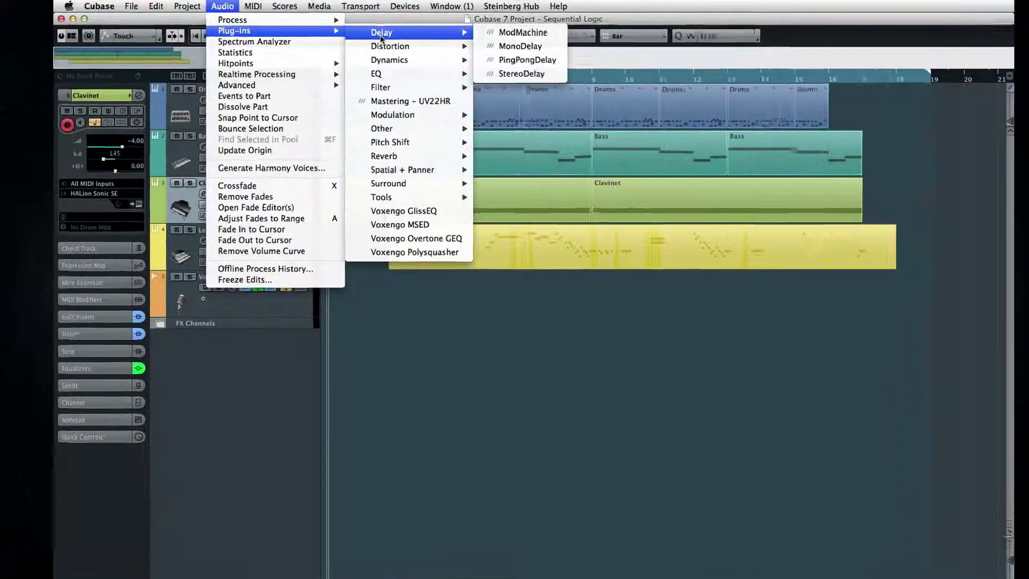
mouse_move(369, 44)
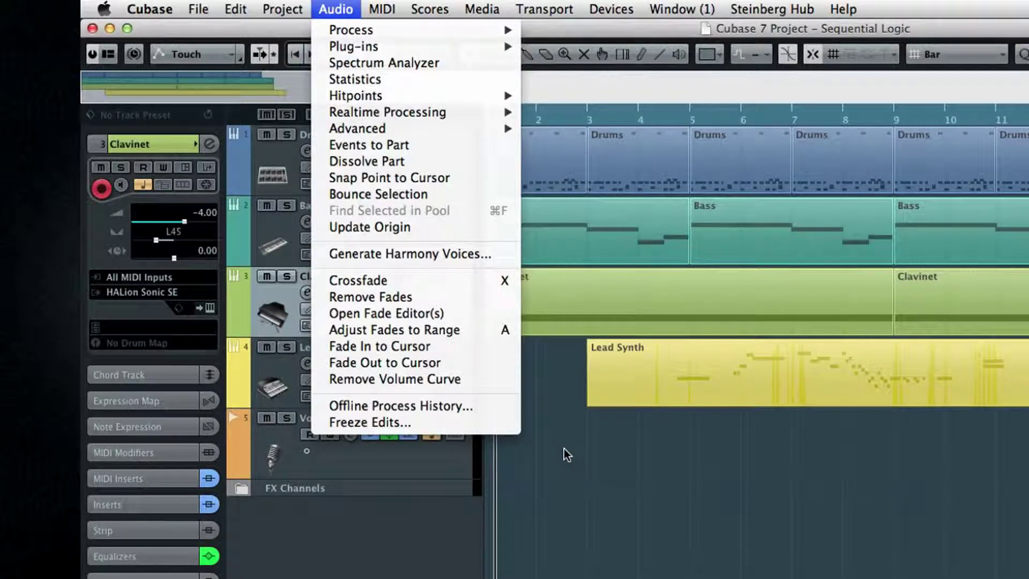
left_click(564, 448)
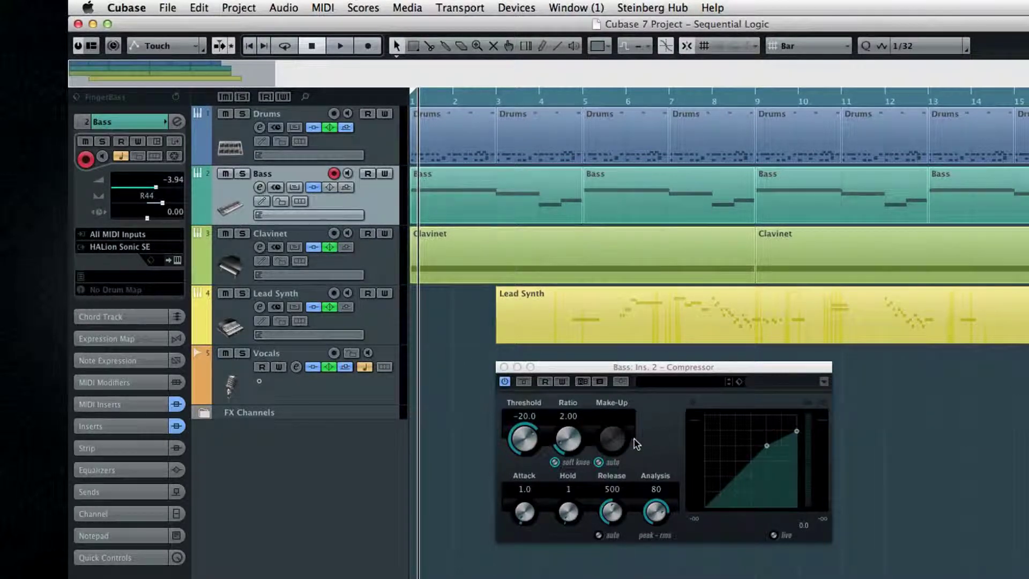
- Toggle Constrain Delay Compensation and the Compressor's live mode on, then back off
left_click(662, 431)
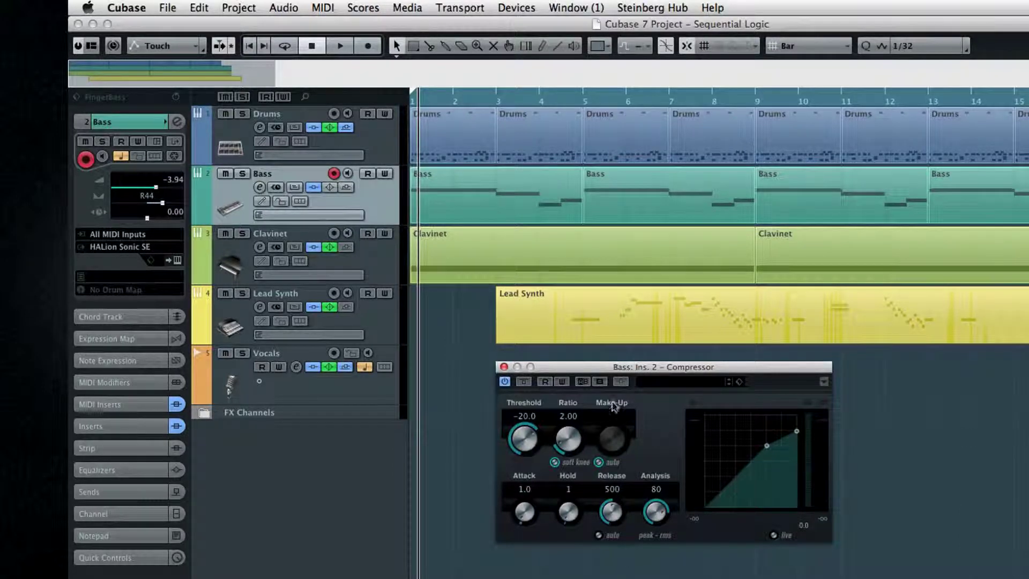
left_click(112, 53)
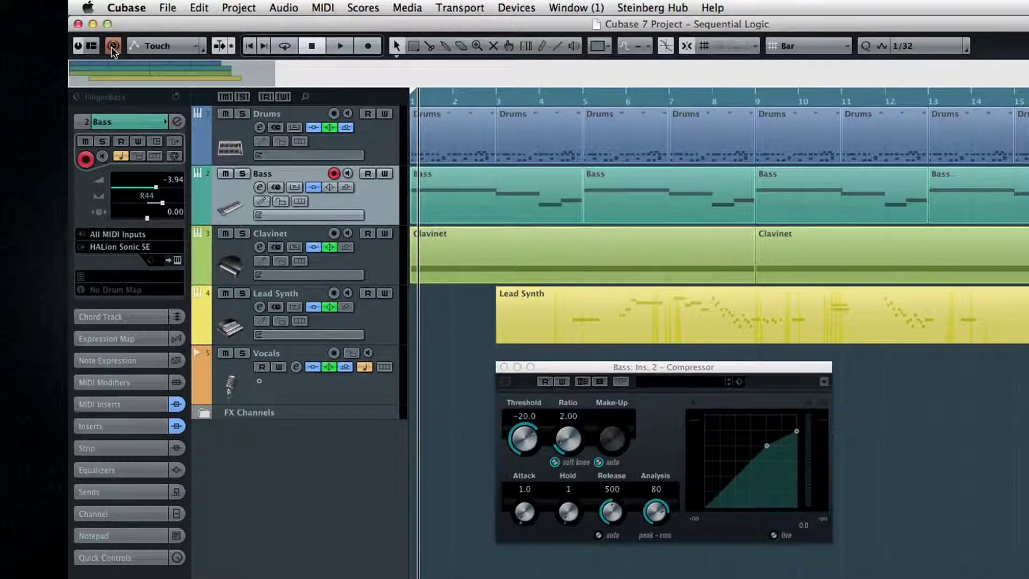
left_click(113, 47)
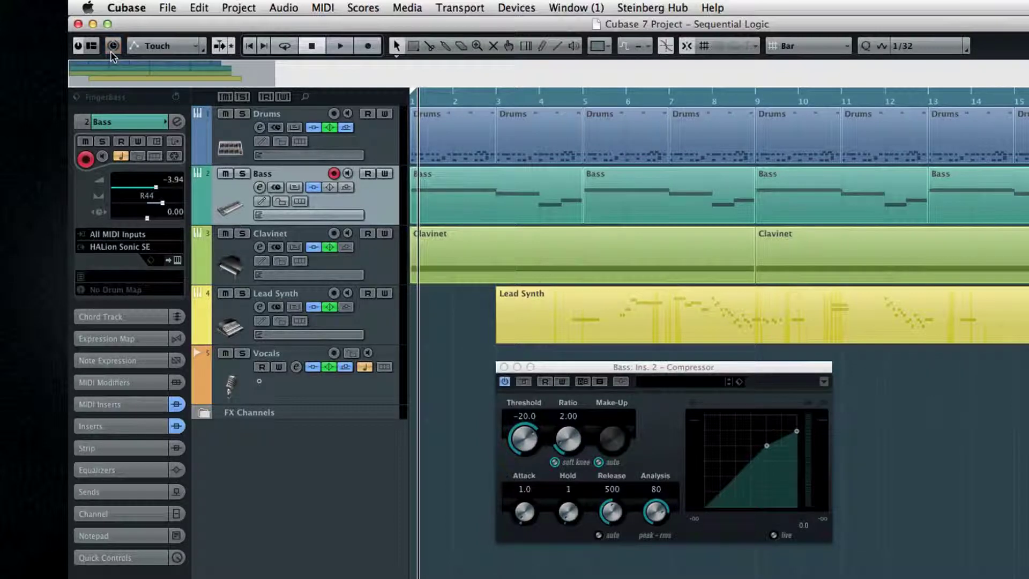
left_click(773, 534)
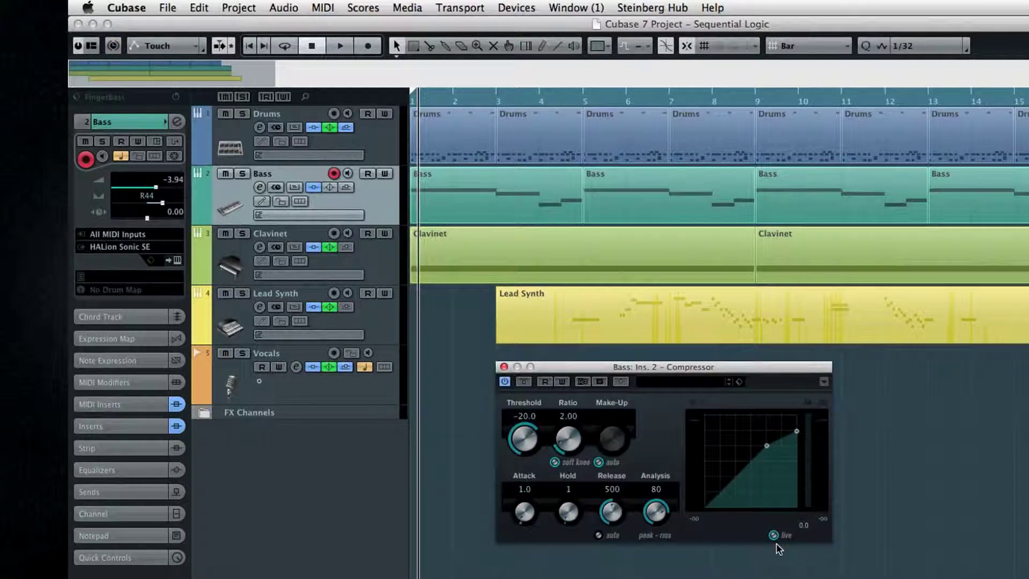
left_click(774, 534)
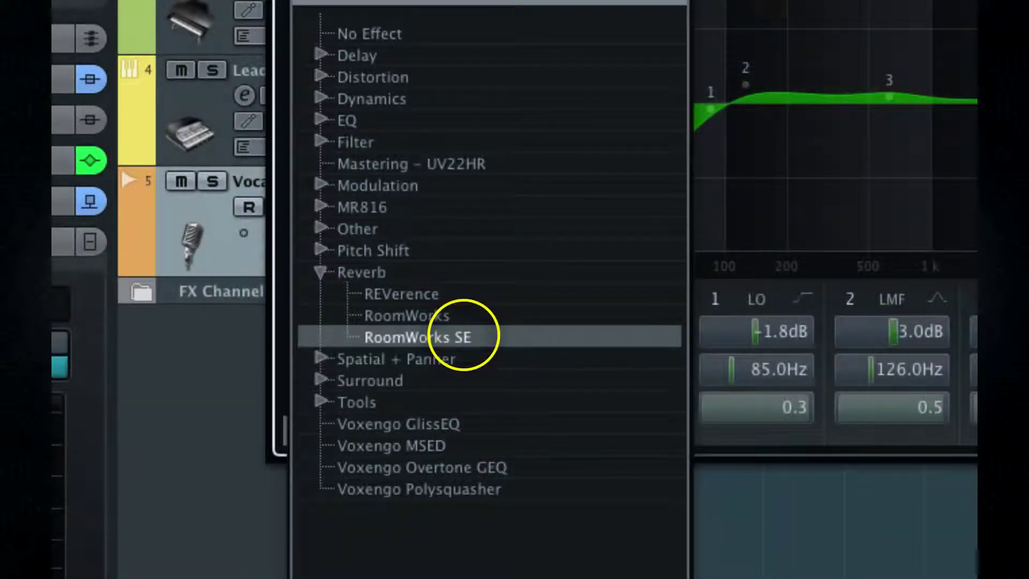
- Load RoomWorks SE on Vocals insert 1, activate it, and toggle bypass off again
left_click(464, 335)
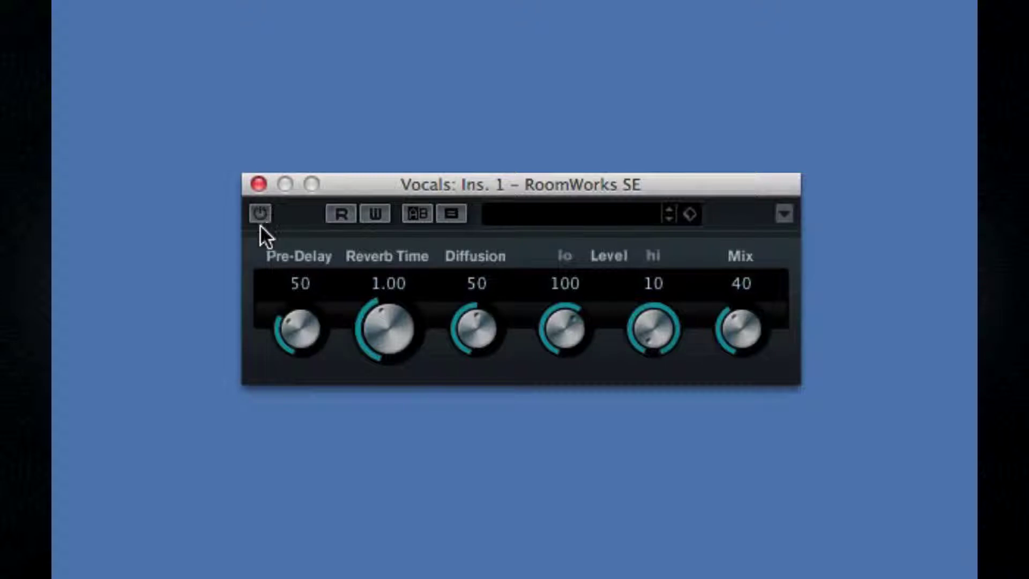
left_click(260, 214)
left_click(303, 212)
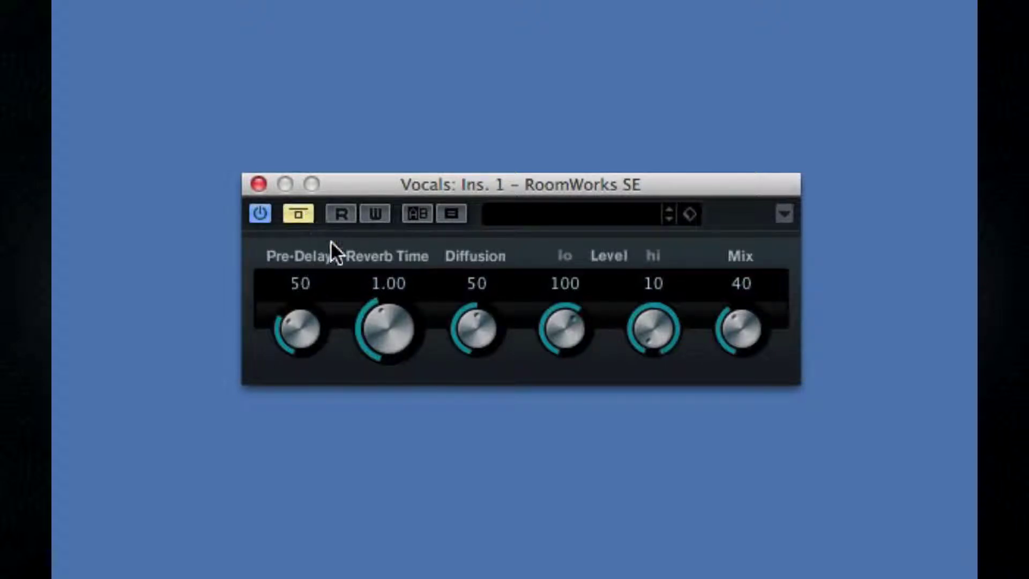
left_click(301, 215)
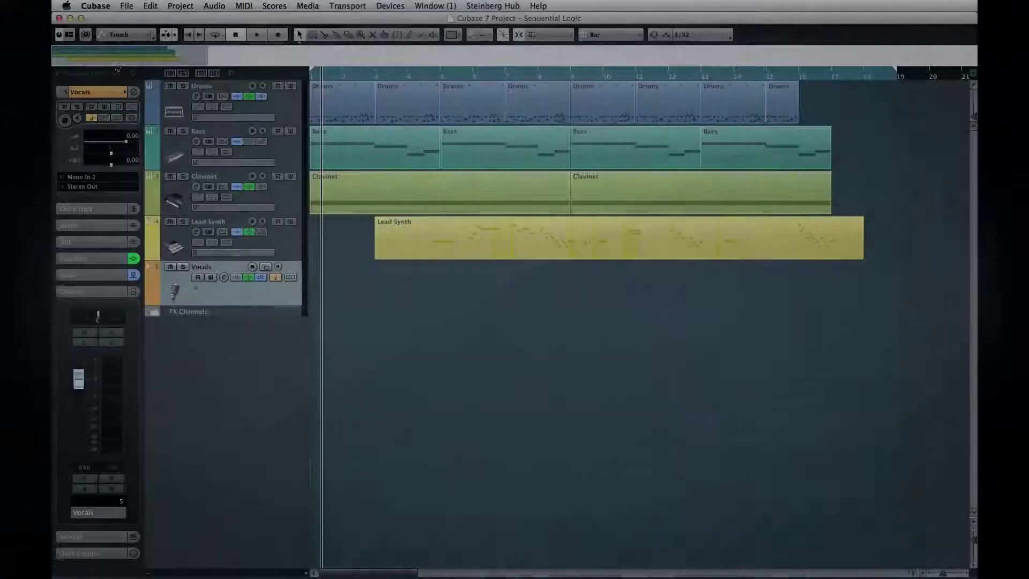
- Uncheck 'Suspend VST3 plug-in processing' in Preferences > VST > Plug-ins
left_click(95, 5)
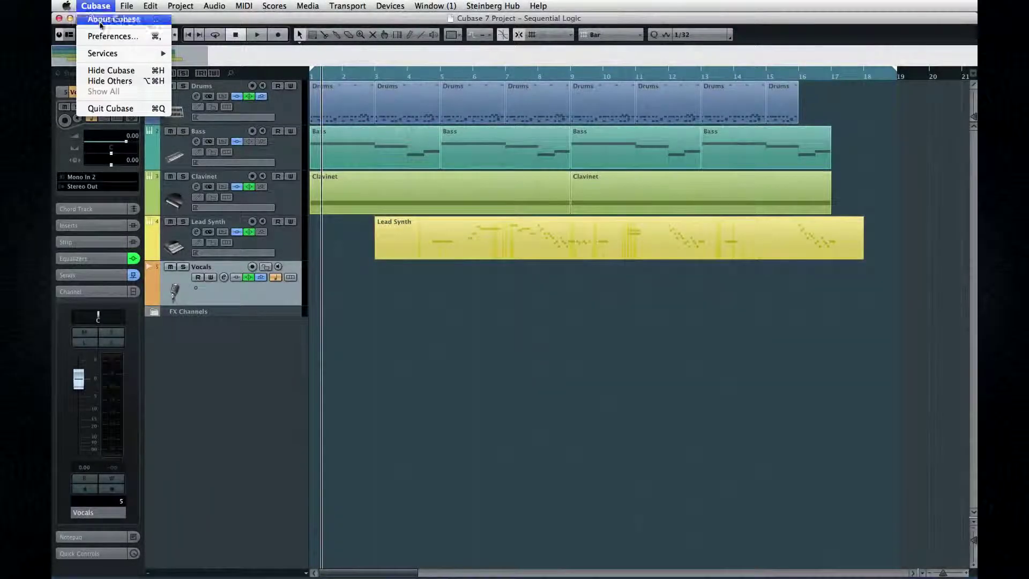
left_click(101, 35)
scroll(564, 250, "down", 5)
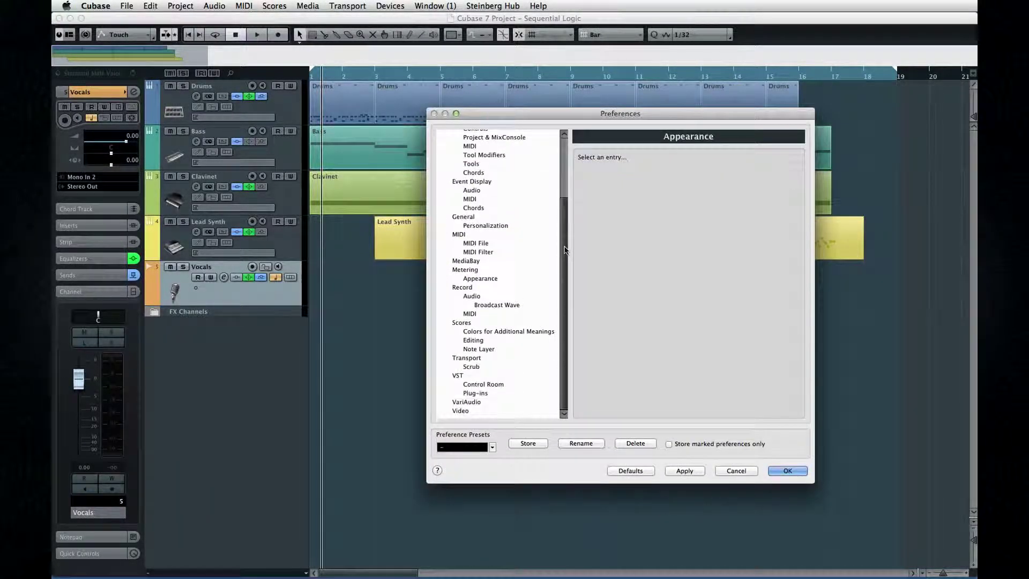
left_click(475, 393)
left_click(583, 159)
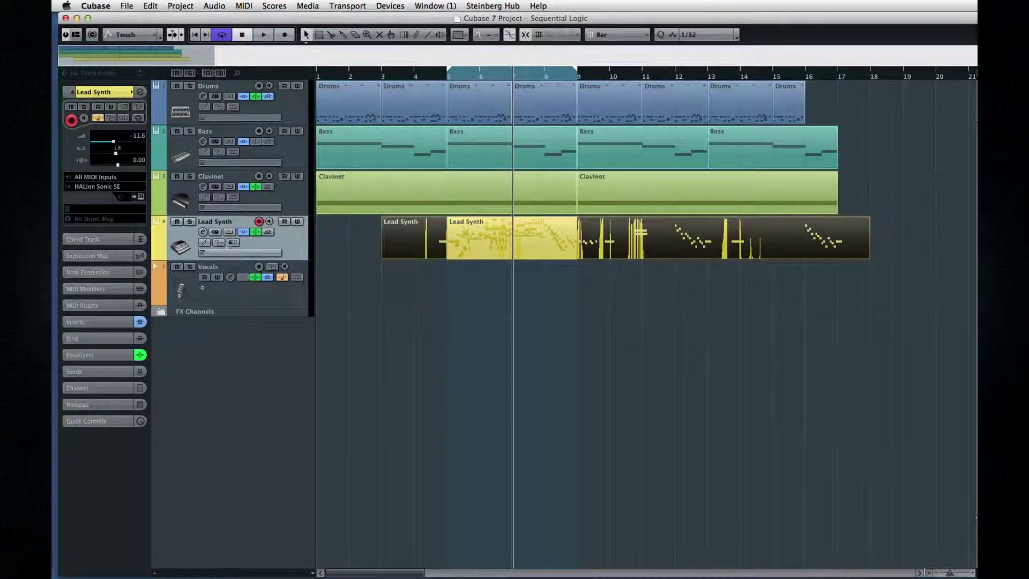
- Show the Lead Synth lanes and step through the takes, leaving Lane 4 active
left_click(232, 243)
left_click(287, 273)
left_click(281, 325)
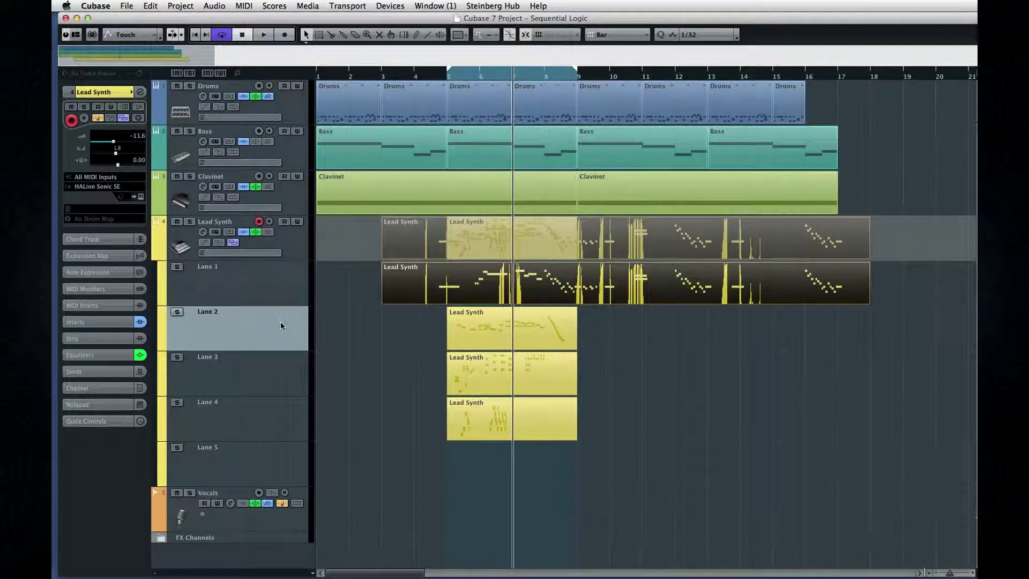
left_click(281, 363)
left_click(280, 416)
left_click(555, 330)
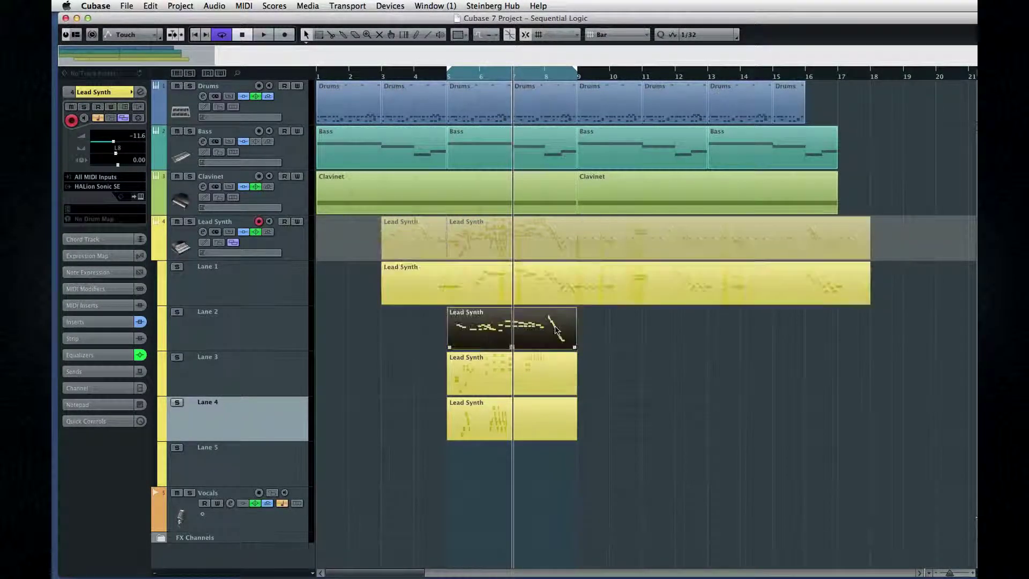
left_click(533, 374)
left_click(533, 413)
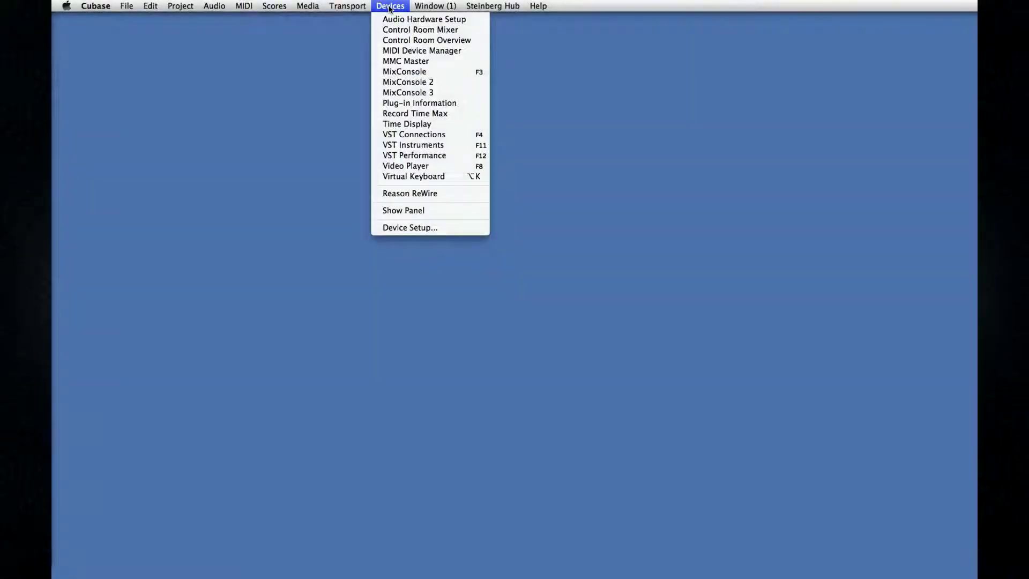
- Load HALion Sonic SE into slot 1 of the VST Instruments window
left_click(423, 146)
left_click(255, 142)
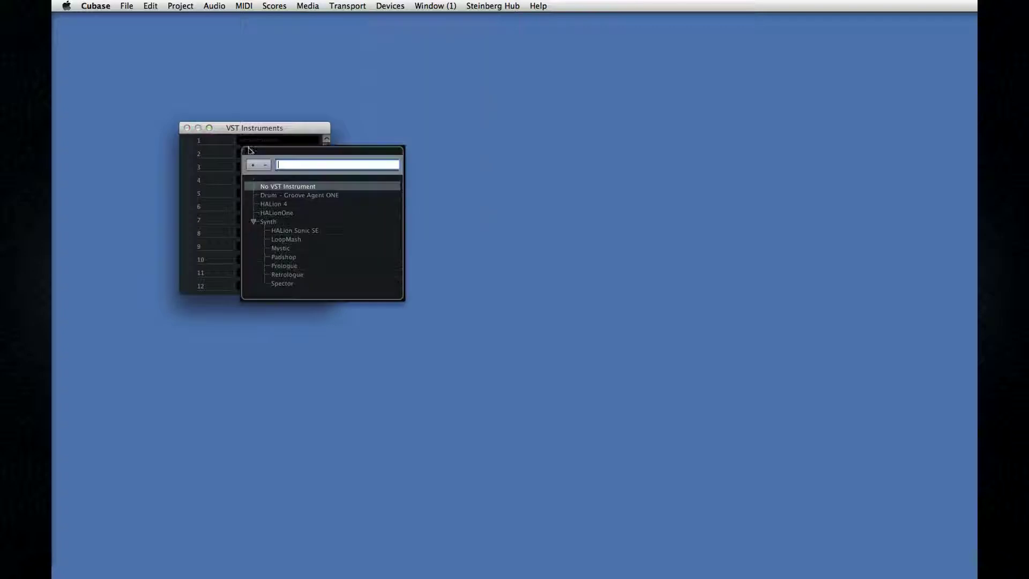
left_click(294, 230)
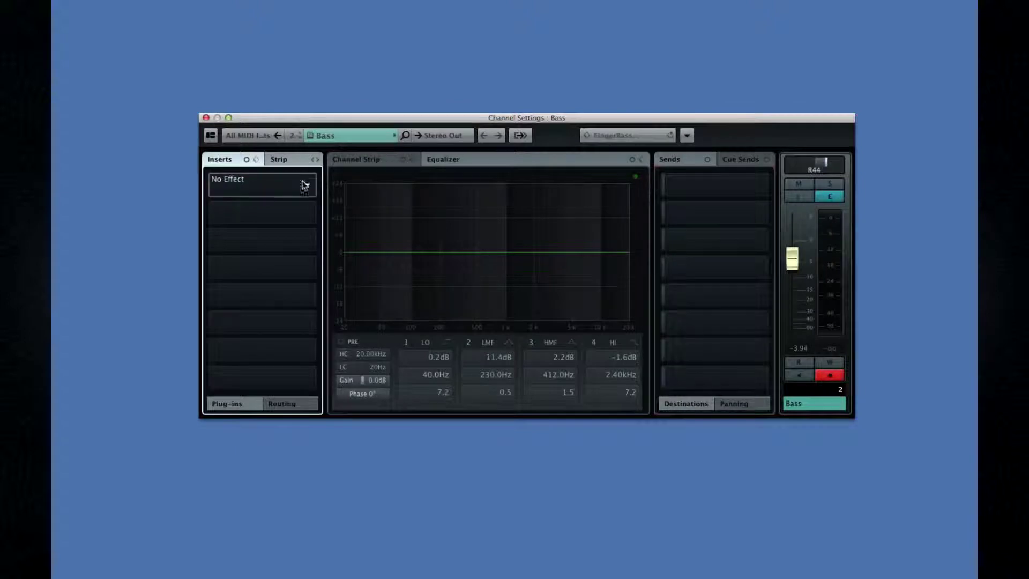
- Search 'mod machin' in the Bass first-insert chooser and insert ModMachine
left_click(304, 185)
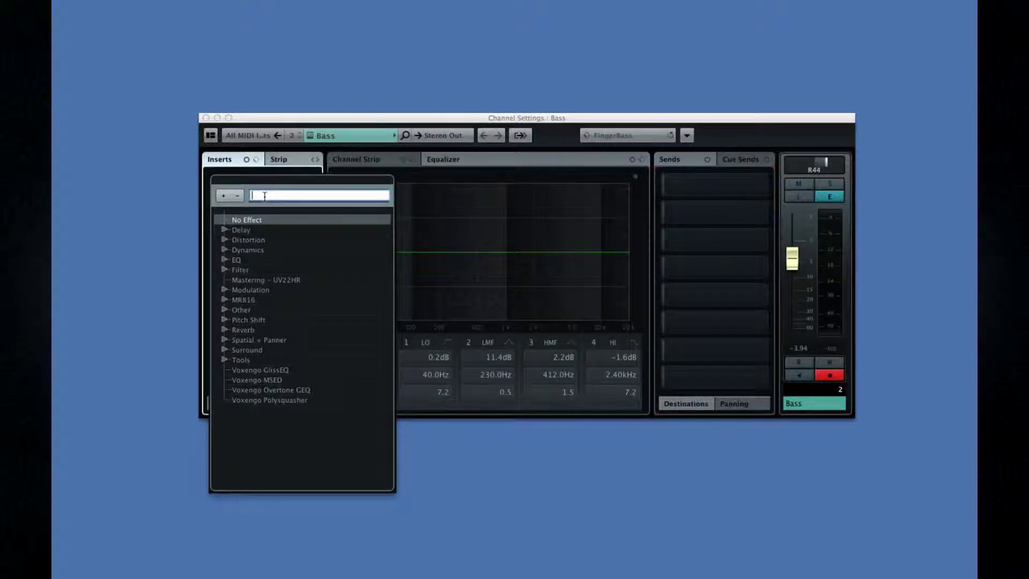
type("mod ma")
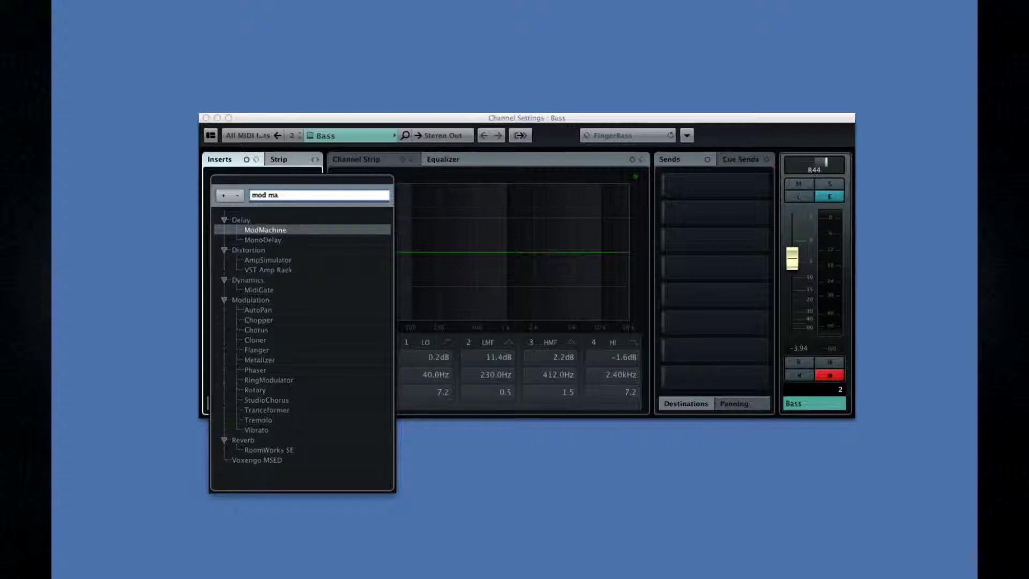
type("chine")
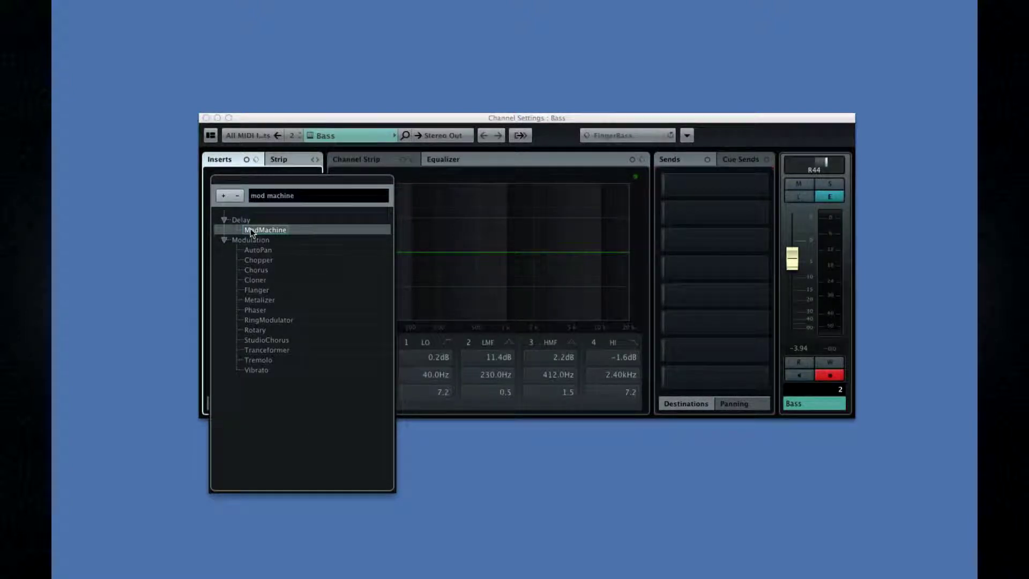
double_click(264, 230)
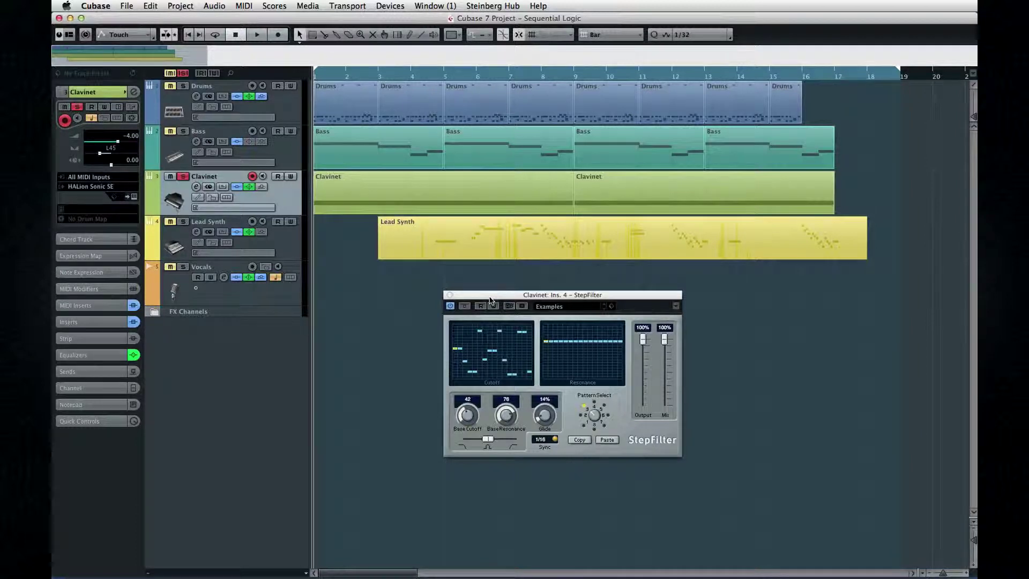
- Start playback, set StepFilter Base Cutoff to 73, and try patterns 1 through 4
key("space")
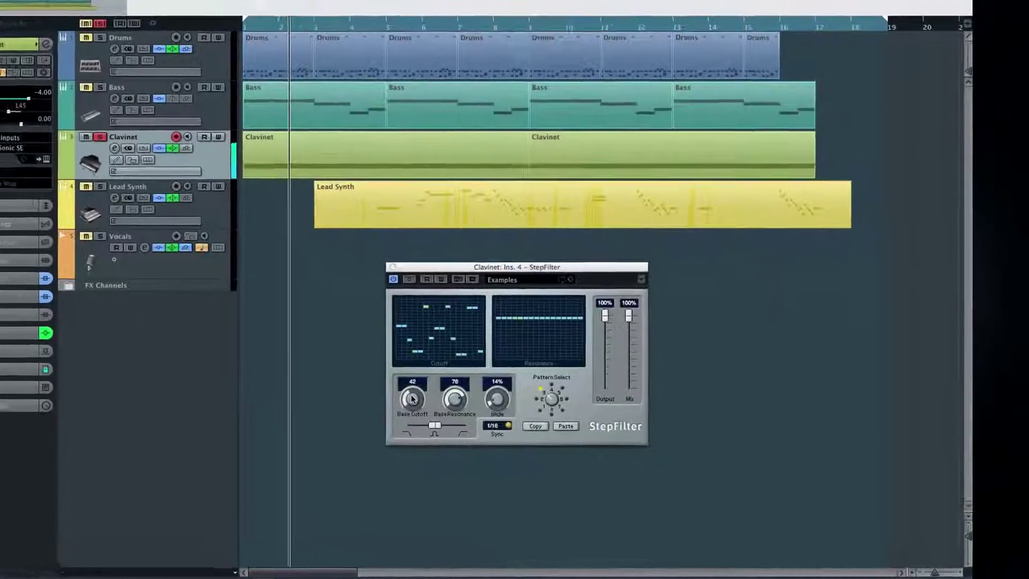
left_click_drag(466, 413, 464, 418)
left_click_drag(345, 384, 349, 326)
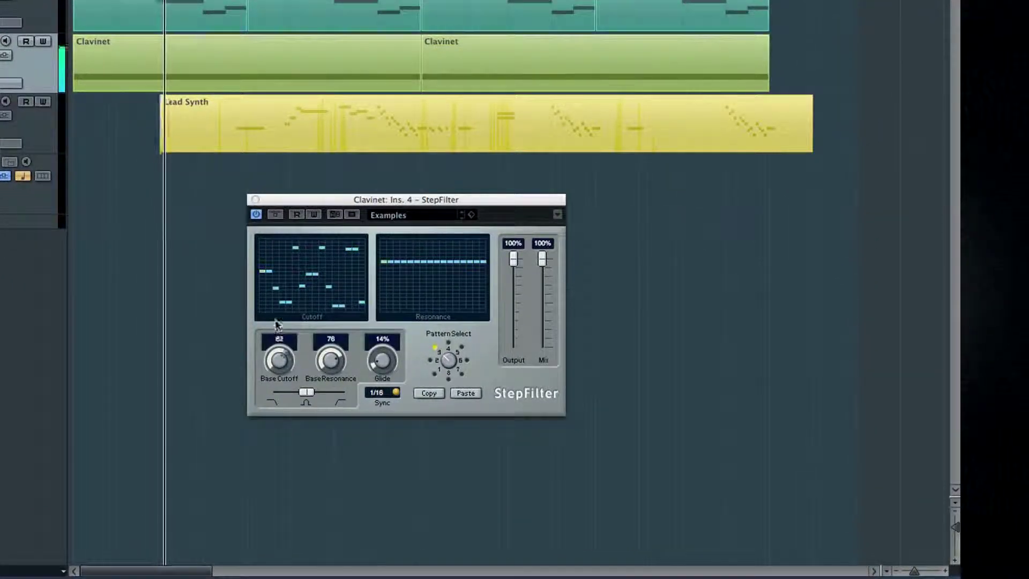
left_click_drag(278, 301, 323, 377)
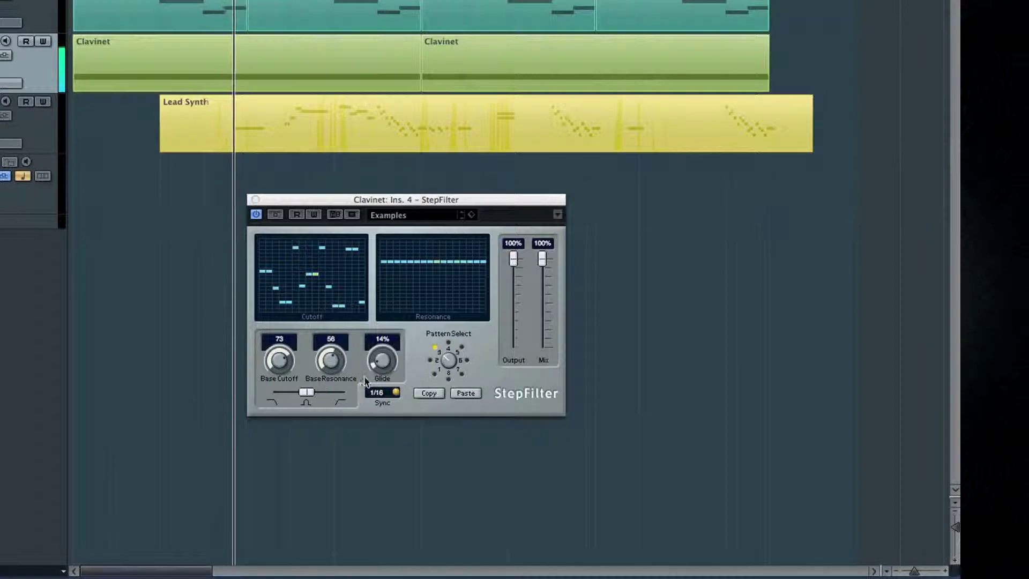
left_click(449, 369)
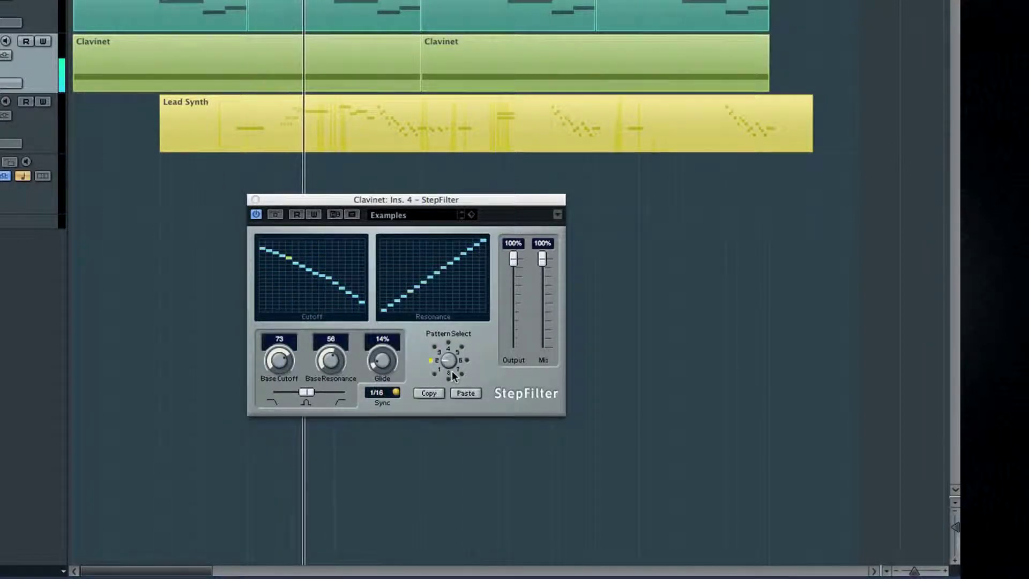
left_click(442, 373)
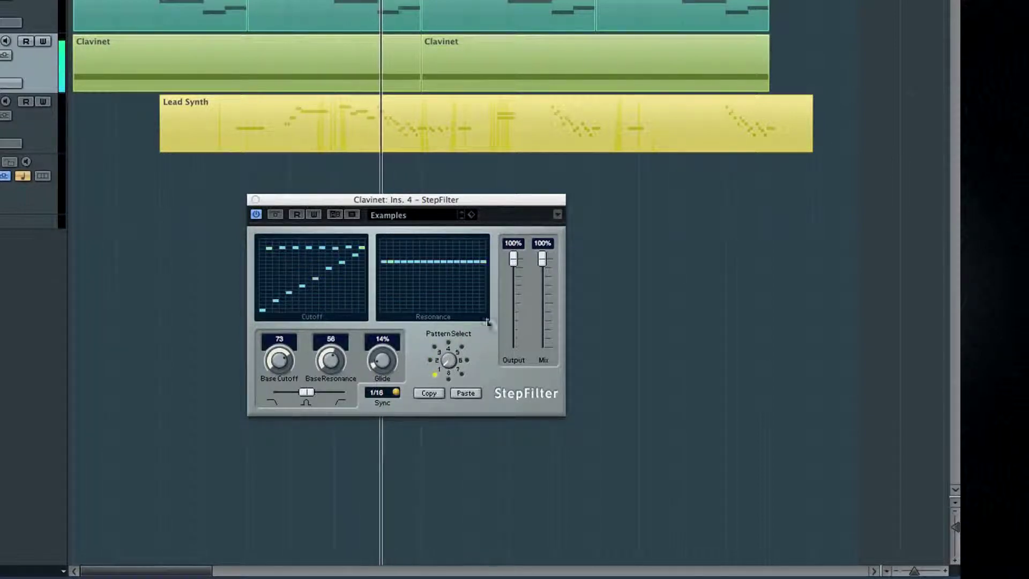
left_click(438, 350)
left_click(449, 343)
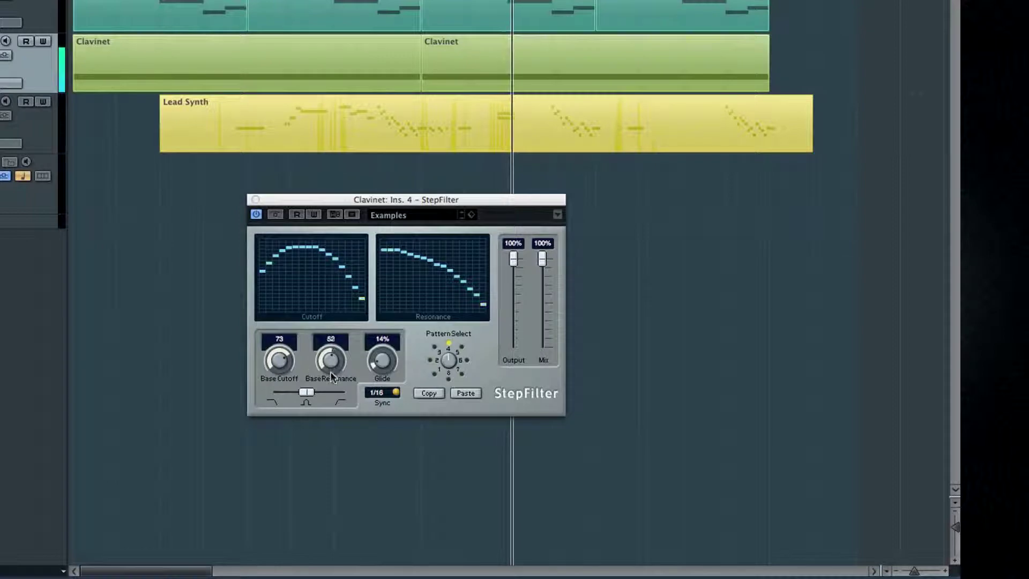
- Lower Base Resonance, pick the rightmost filter mode, and step through patterns 3 to 5
left_click_drag(330, 360, 331, 403)
left_click(338, 392)
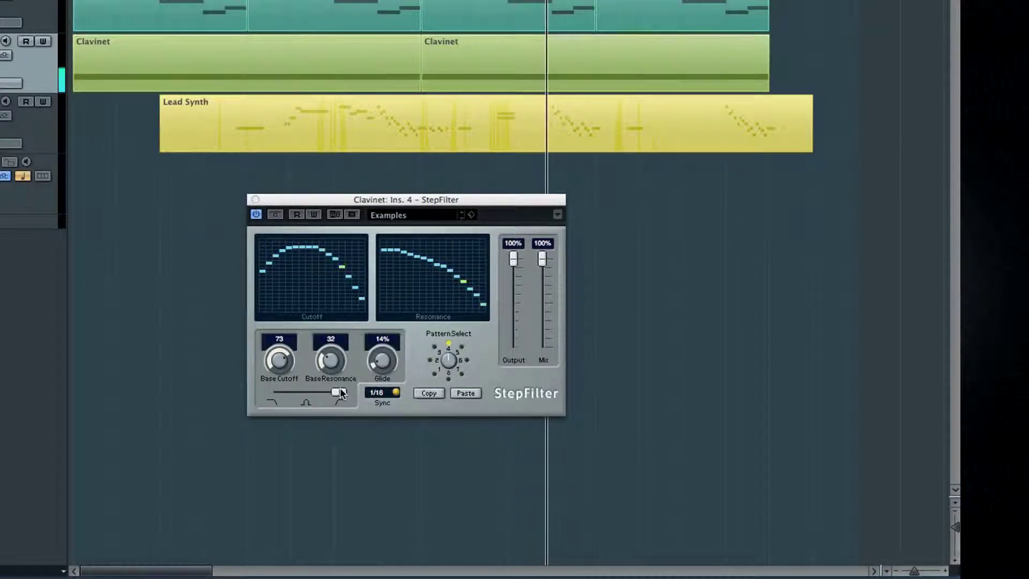
left_click(435, 346)
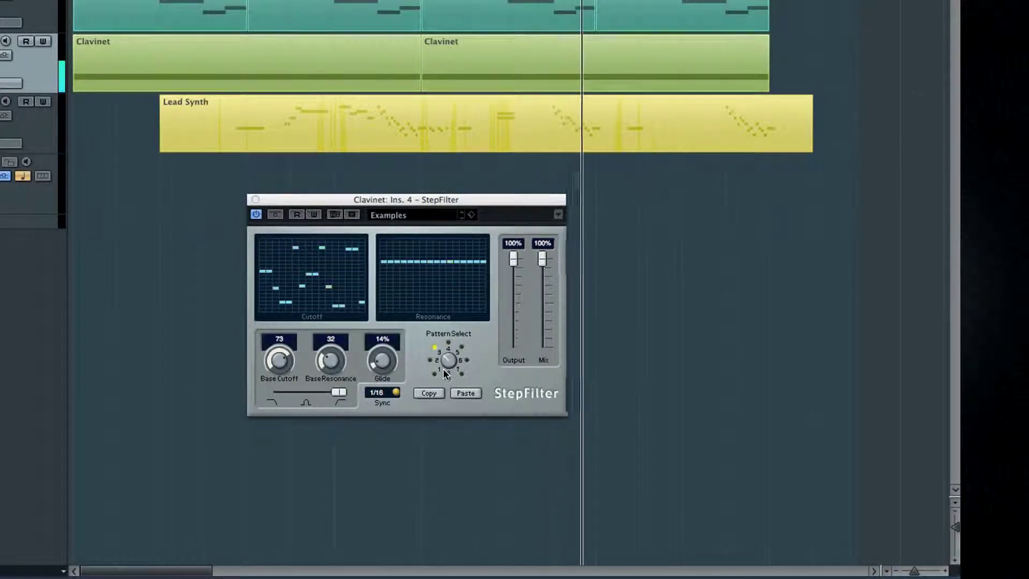
left_click_drag(448, 360, 435, 405)
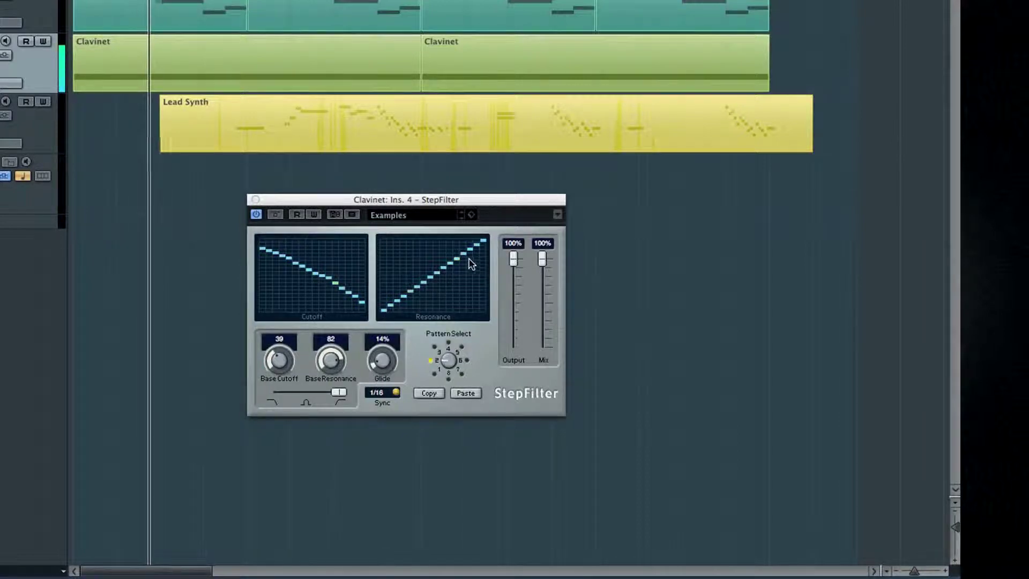
left_click_drag(449, 361, 447, 346)
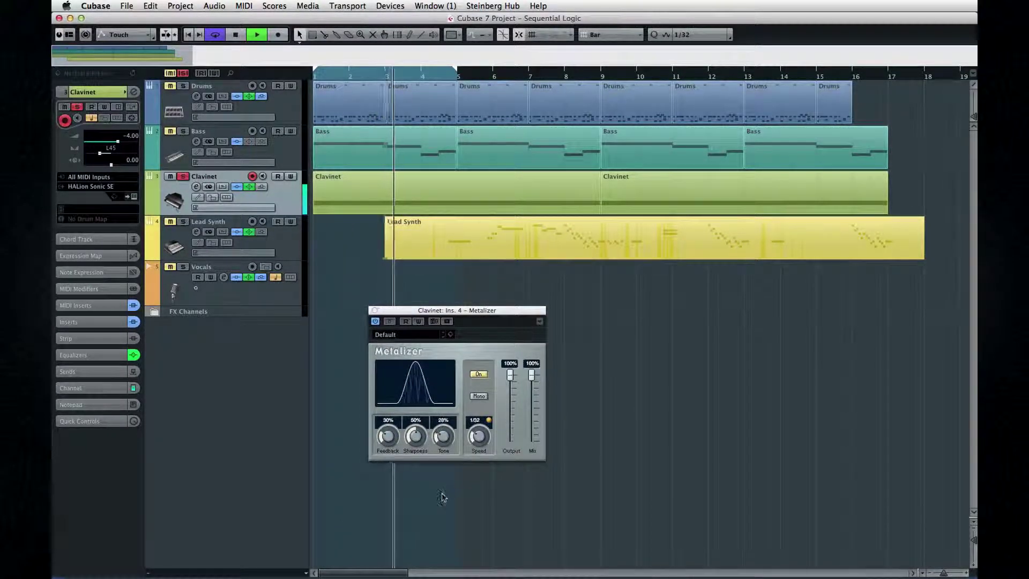
- Lower Metalizer Sharpness to 10% and Tone to 39%, change Speed, then stop playback
left_click_drag(478, 432, 378, 394)
left_click_drag(413, 456, 423, 528)
left_click_drag(451, 450, 442, 498)
key("space")
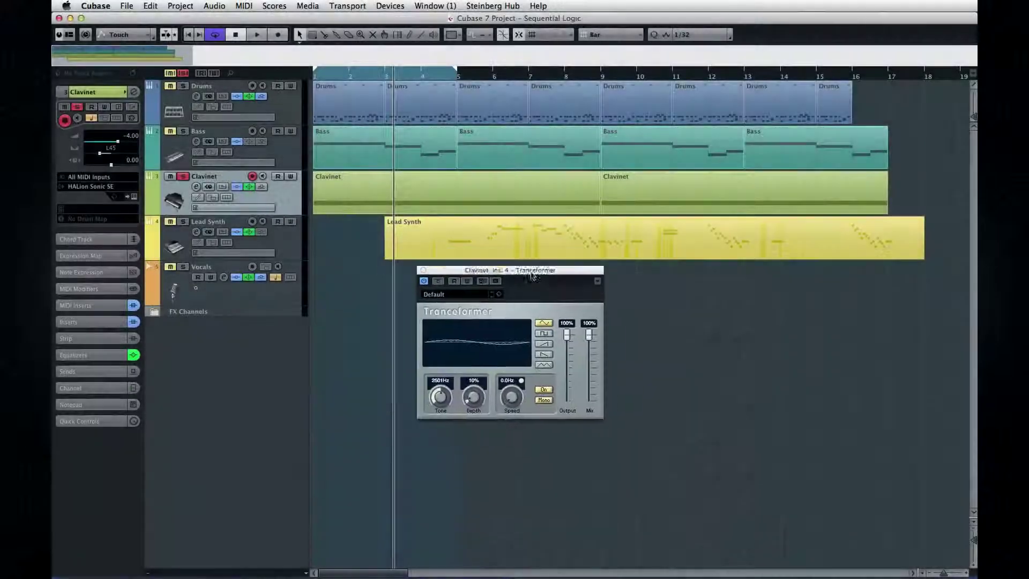
- Move the Tranceformer window below the tracks and adjust its Depth and Tone
left_click_drag(525, 267, 574, 296)
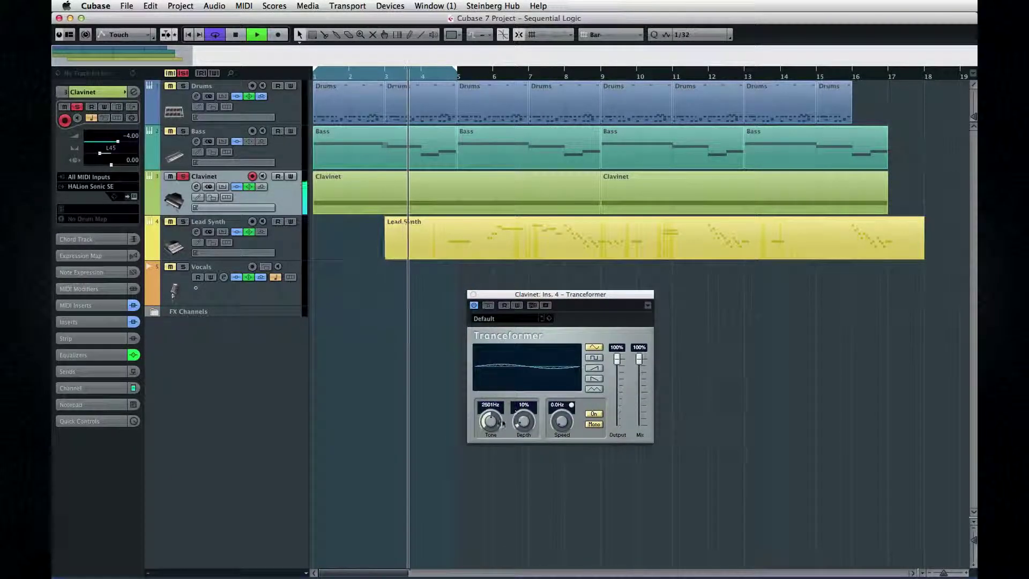
left_click_drag(524, 421, 524, 393)
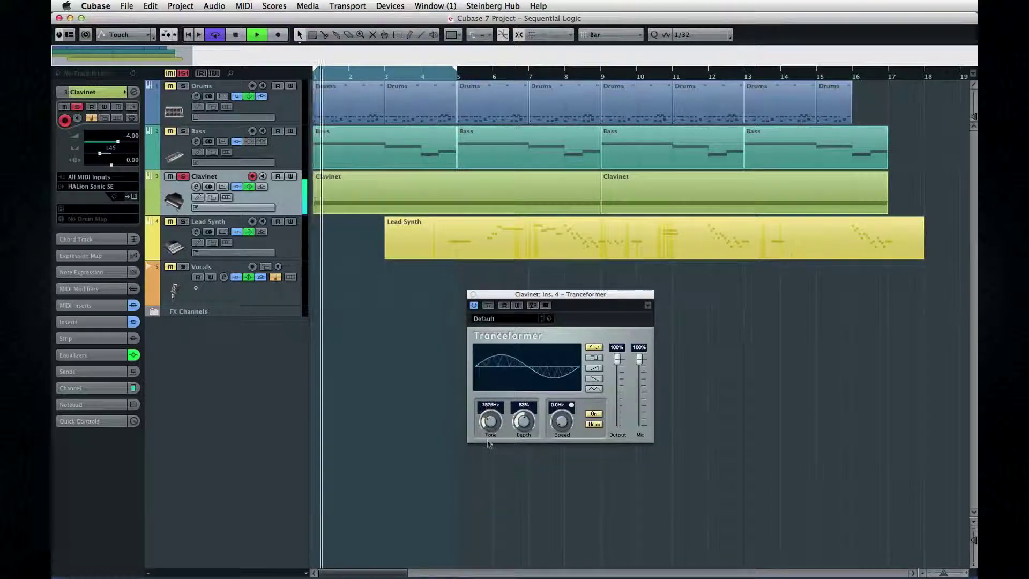
left_click_drag(490, 420, 512, 451)
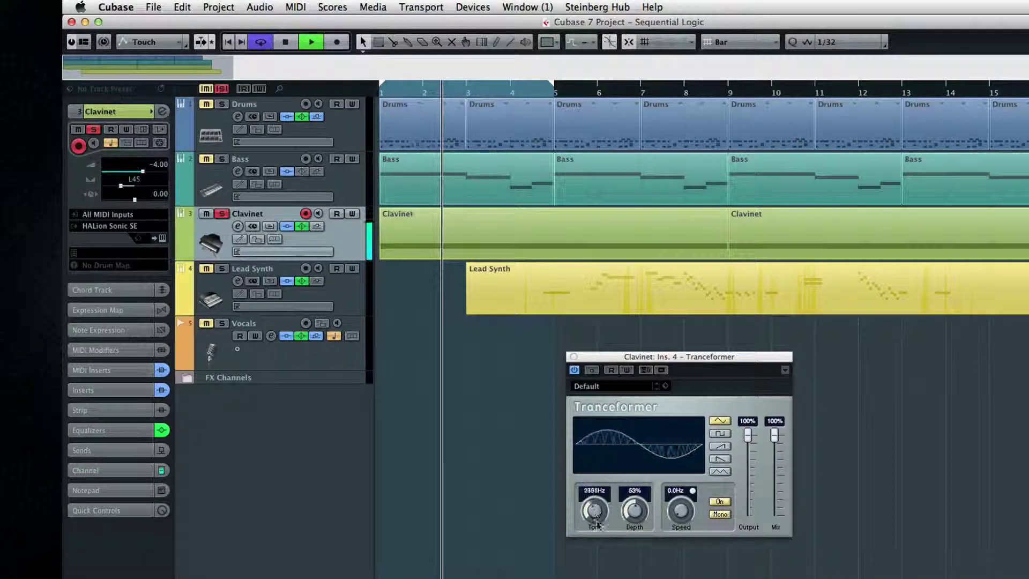
left_click_drag(597, 523, 594, 550)
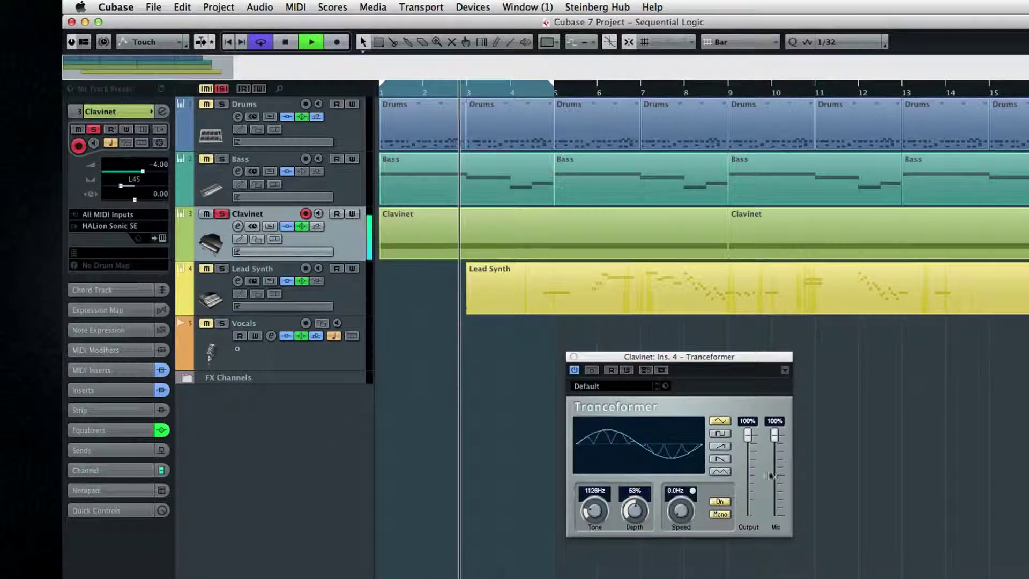
- Try ramp and square modulation at faster Speed, return to sine, and stop playback
left_click(718, 445)
left_click_drag(678, 511, 675, 464)
left_click(719, 433)
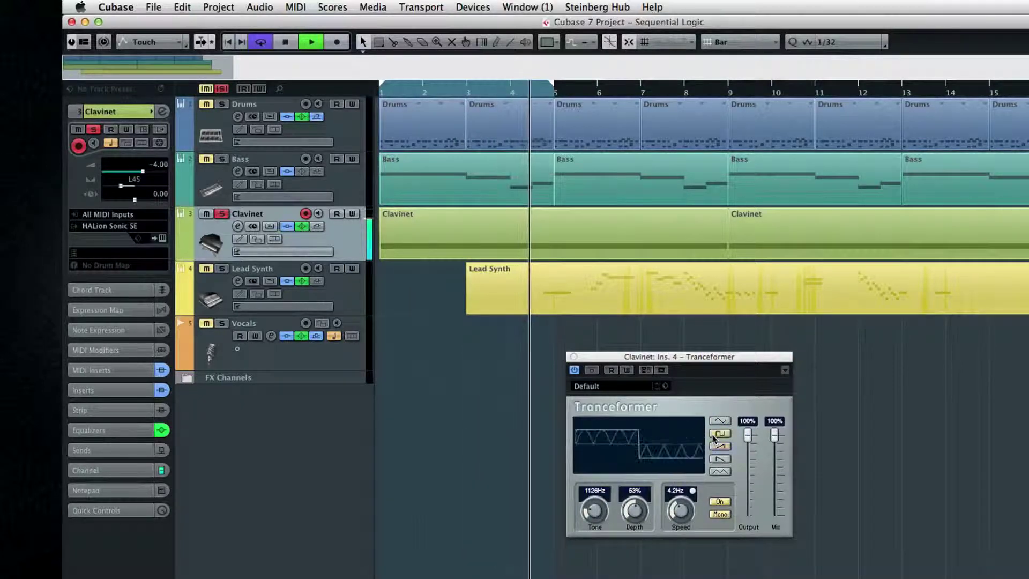
left_click_drag(616, 445, 592, 475)
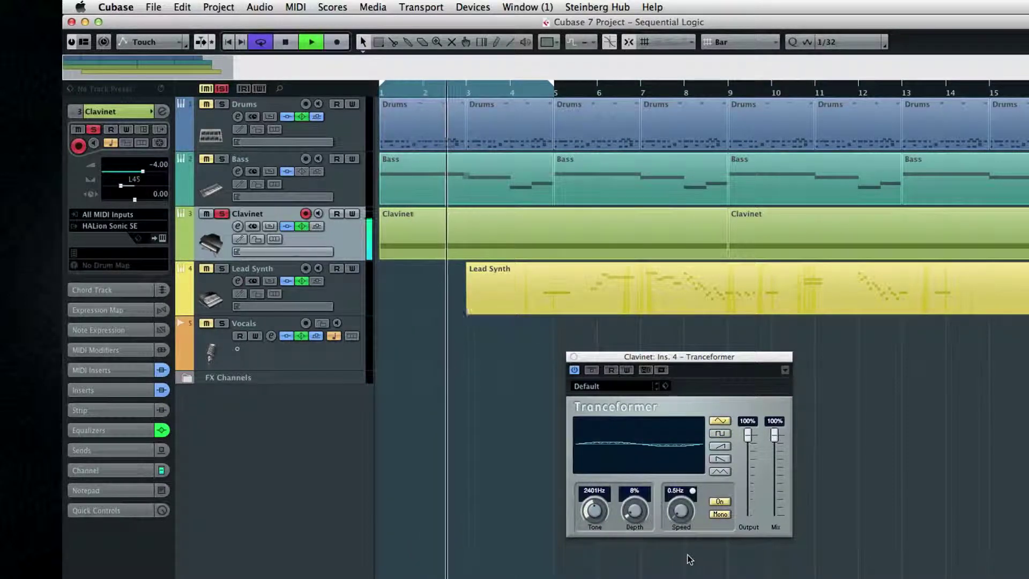
key("space")
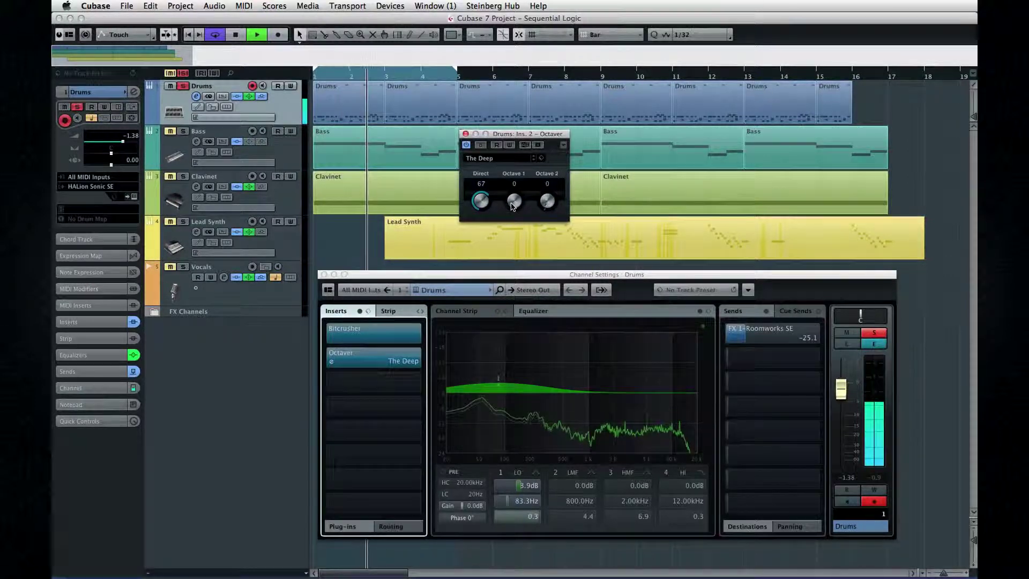
- Raise the Octaver's Octave 1 and 2 levels, lower the Direct signal, then stop playback
left_click_drag(512, 206, 513, 144)
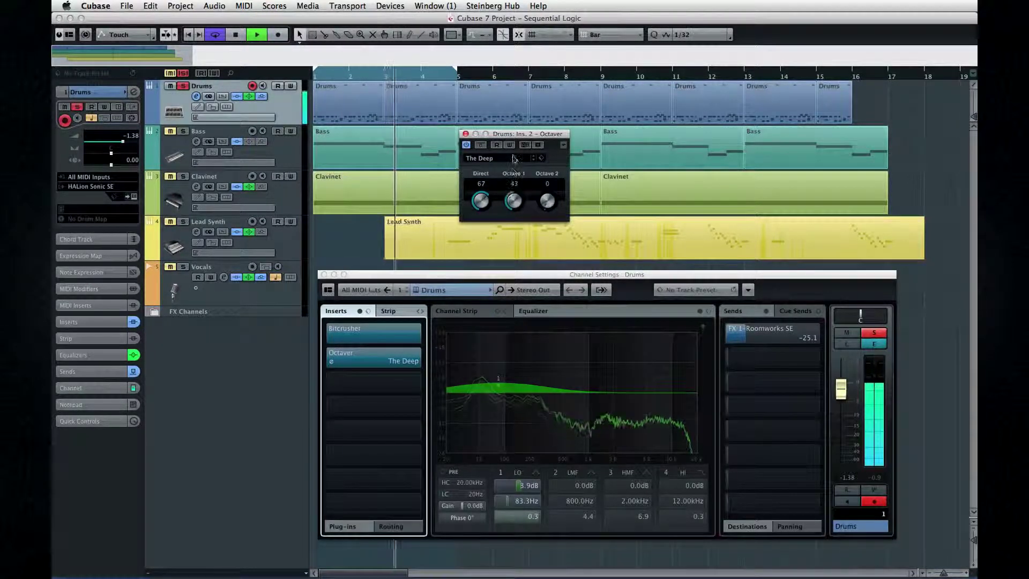
left_click_drag(551, 190, 541, 164)
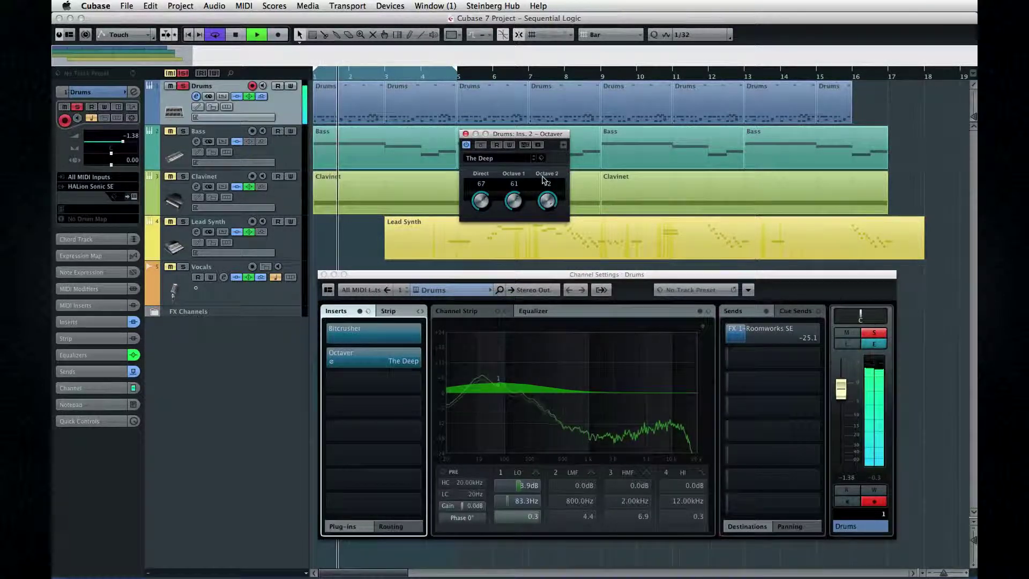
left_click_drag(480, 199, 468, 290)
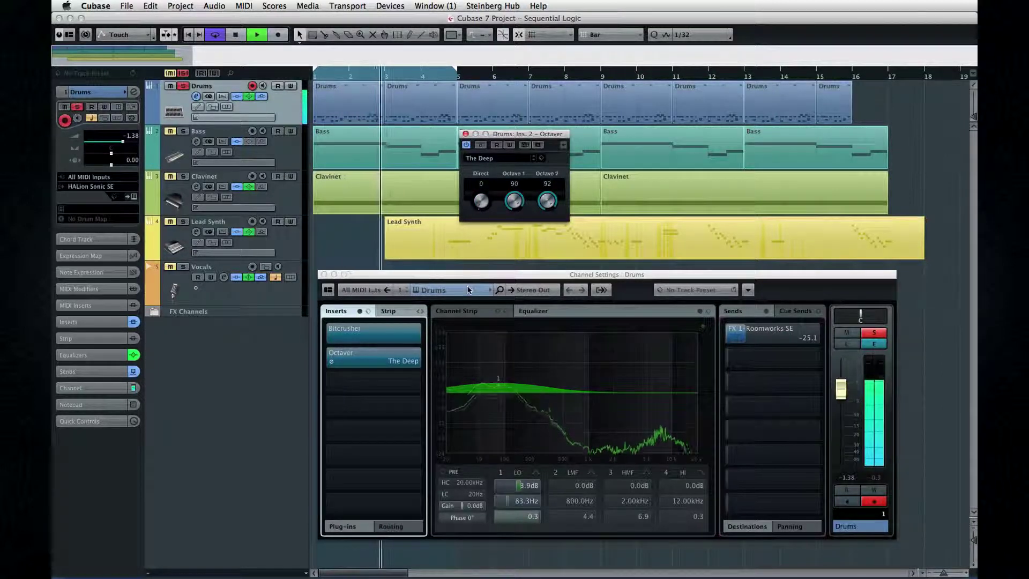
left_click_drag(467, 218, 507, 217)
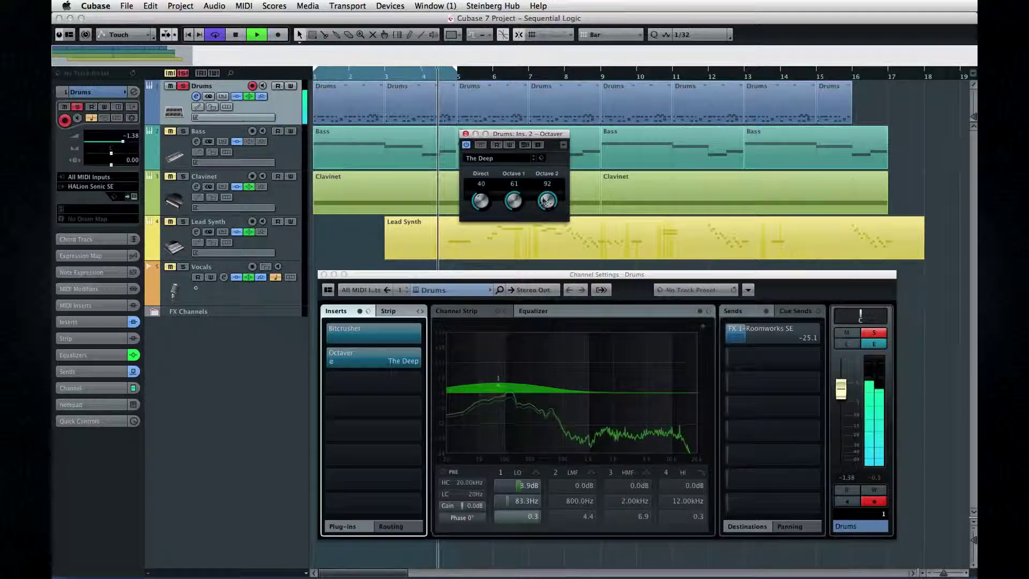
key("space")
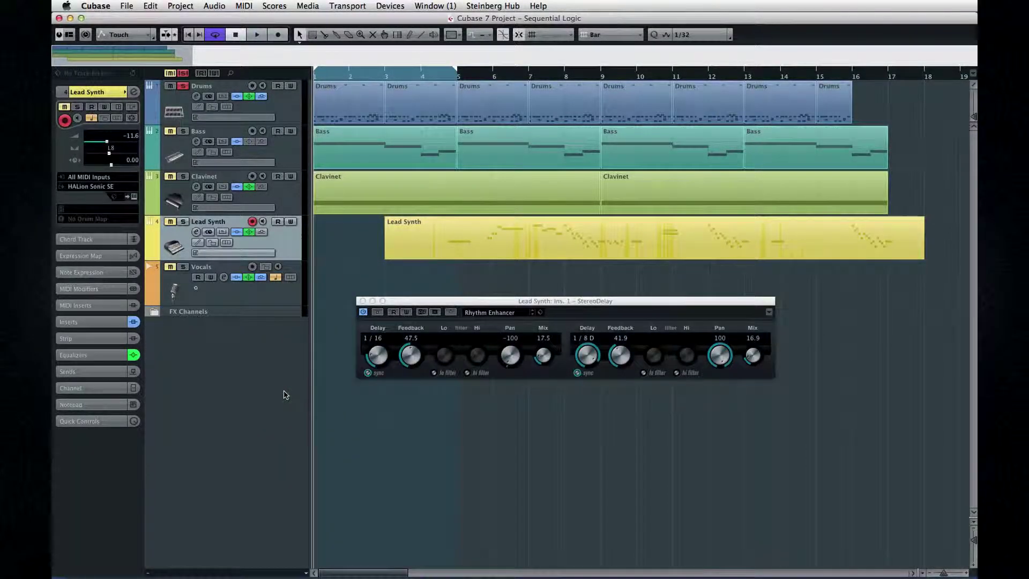
- Assign the StereoDelay's SyncNote1 to Lead Synth's Quick Control slot 1
left_click(92, 423)
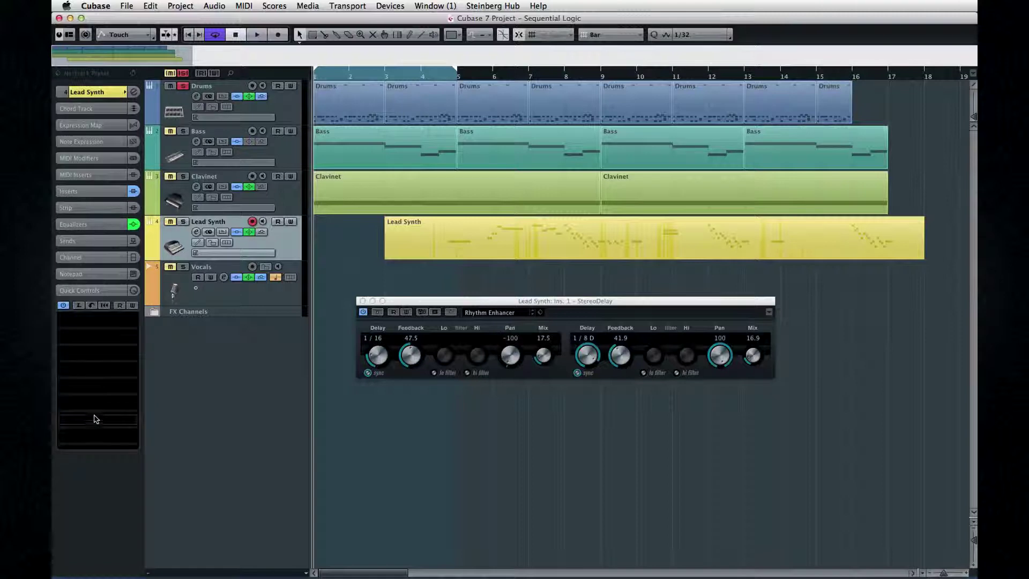
right_click(379, 356)
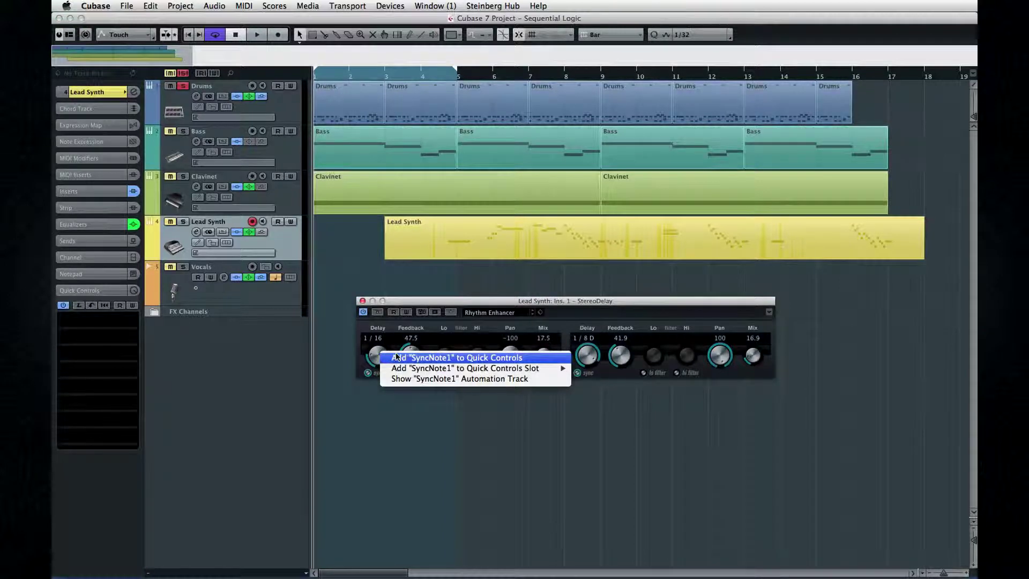
mouse_move(402, 368)
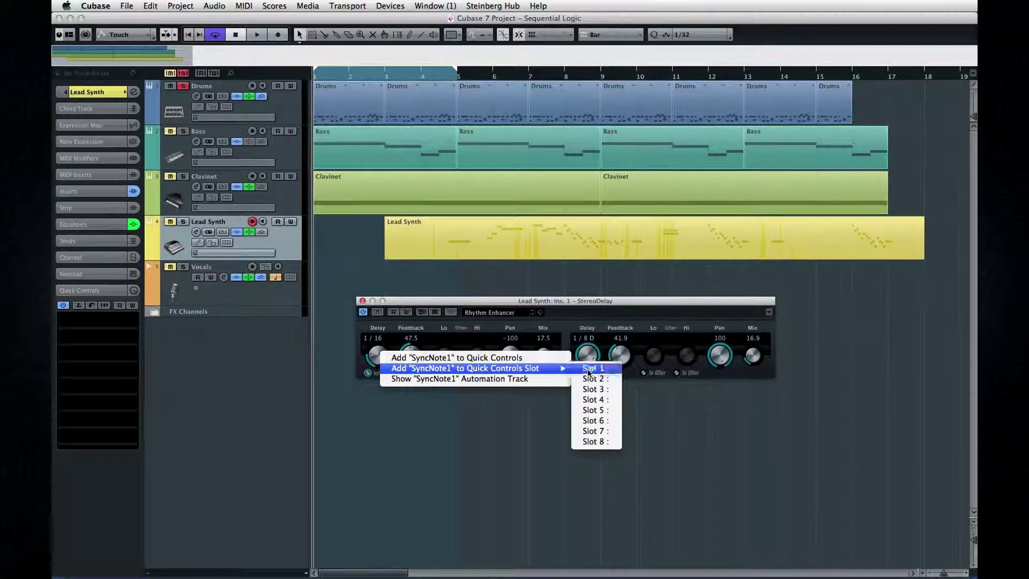
left_click(590, 369)
- Show a Feedback1 automation track under Lead Synth and close the StereoDelay window
right_click(414, 360)
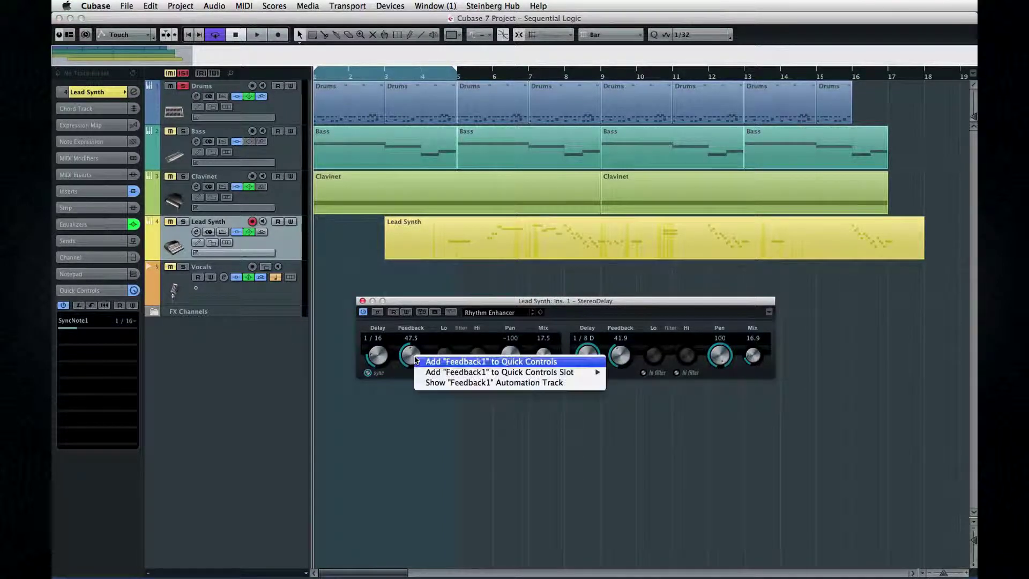
left_click(444, 382)
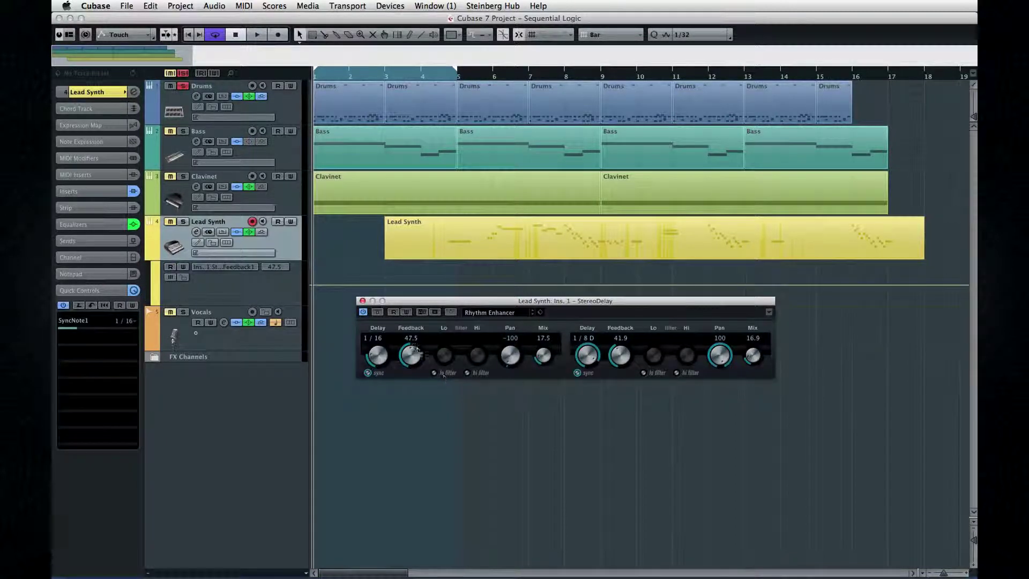
left_click(362, 300)
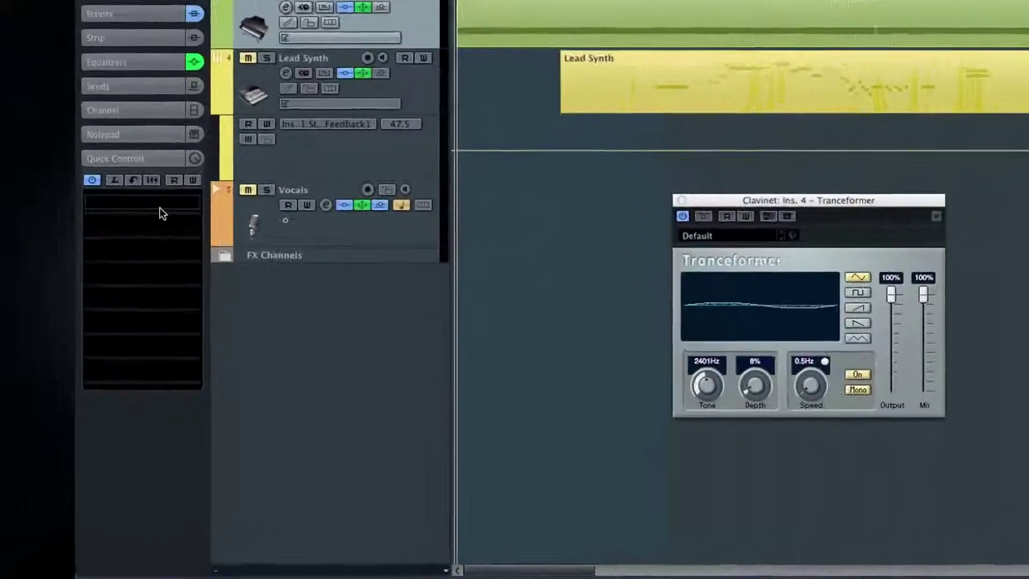
- Enable Quick Control Learn to capture Tranceformer's Pitch at 3050, then select the next slot
left_click(113, 327)
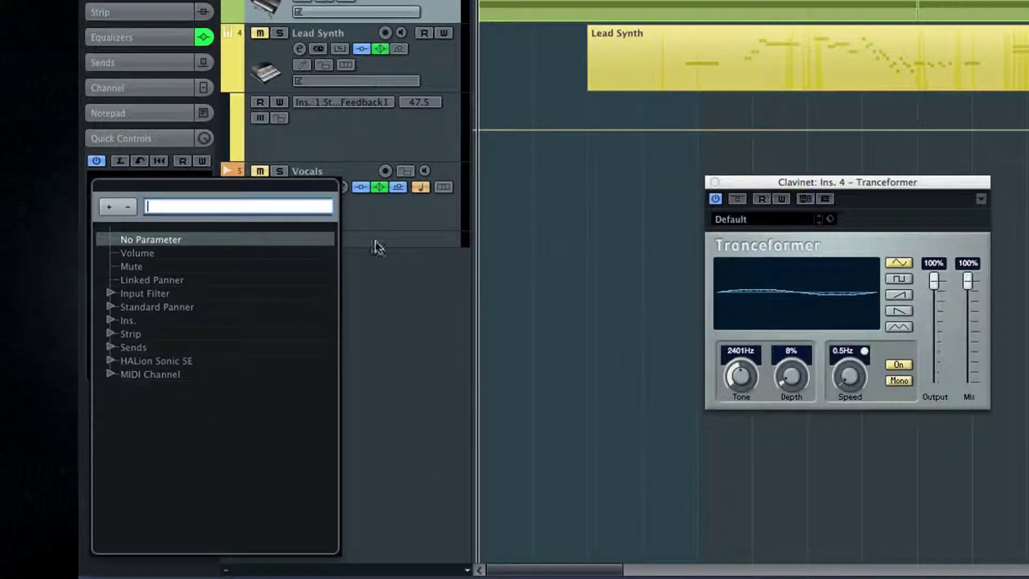
left_click(127, 162)
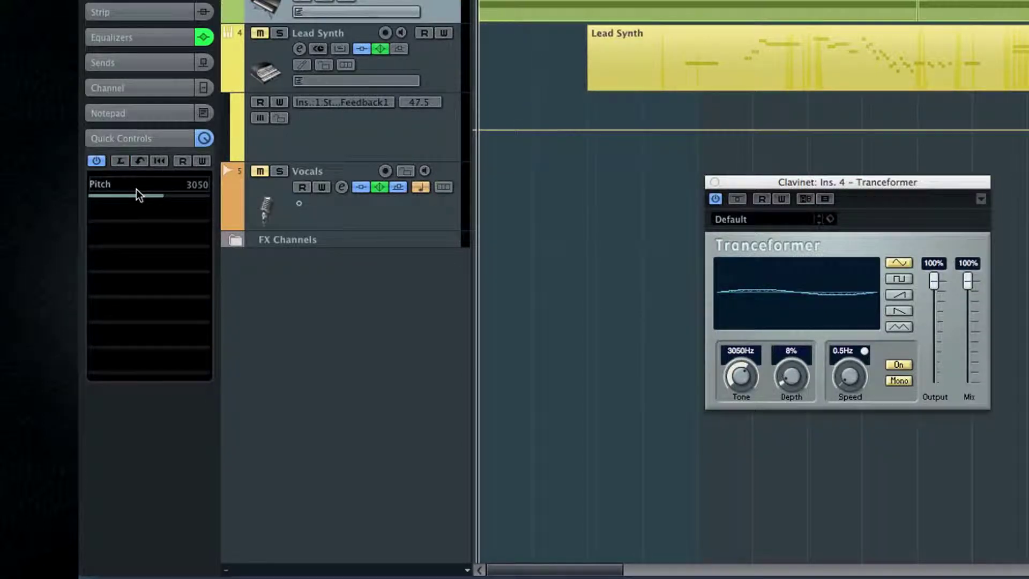
left_click(131, 209)
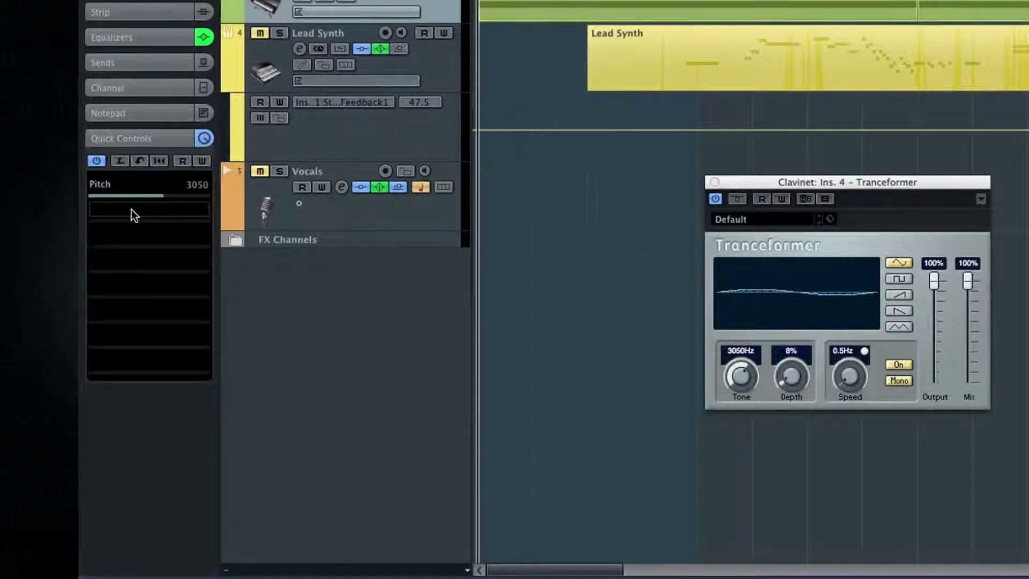
left_click(131, 210)
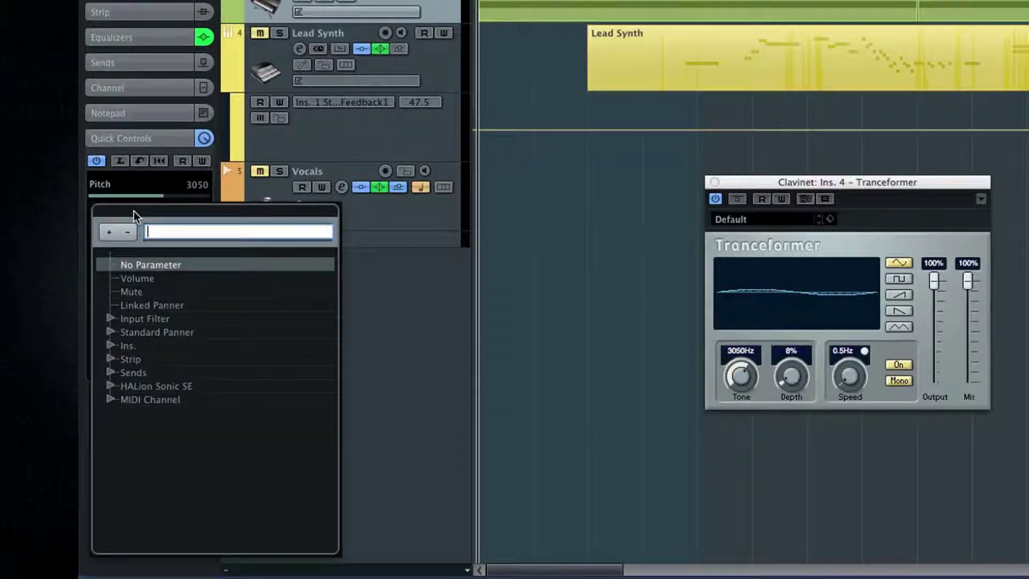
- Assign Input Filter HC-On to that Quick Control and close the Tranceformer window
left_click(110, 318)
left_click(188, 373)
left_click(188, 371)
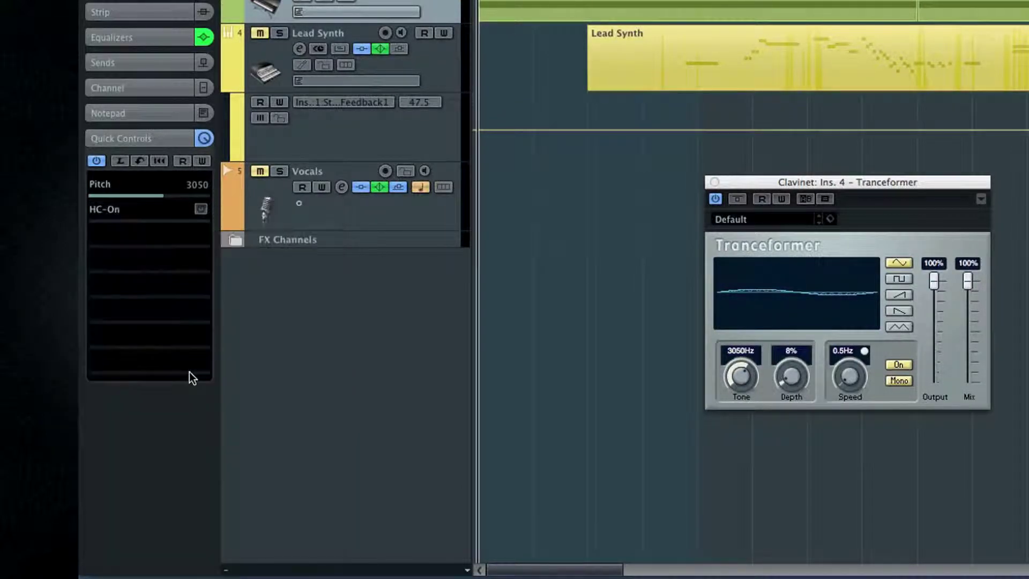
left_click(714, 182)
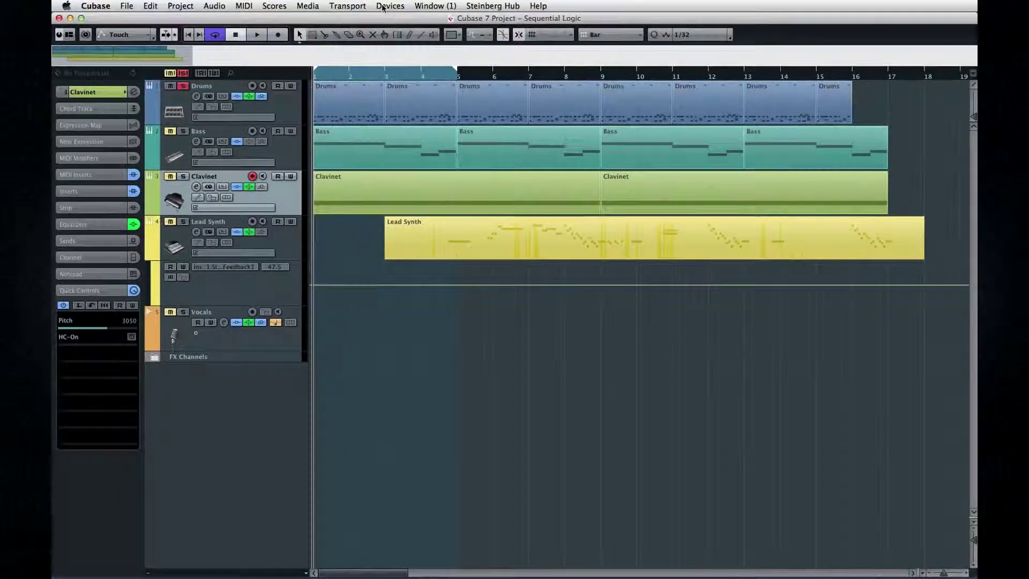
left_click(383, 7)
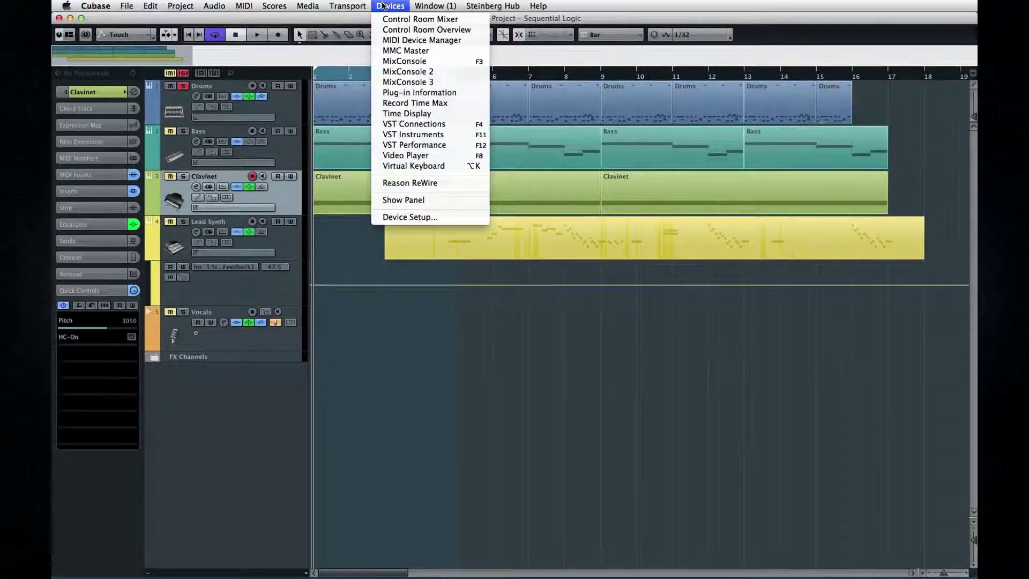
- Open the Plug-in Information window and sort the VST plug-in list by Vendor
left_click(464, 95)
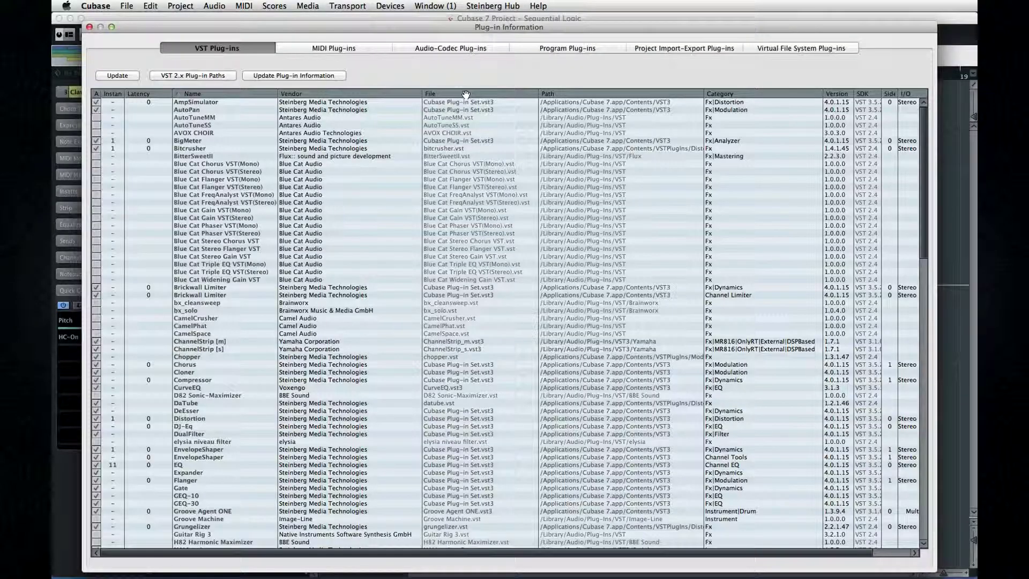
left_click(406, 94)
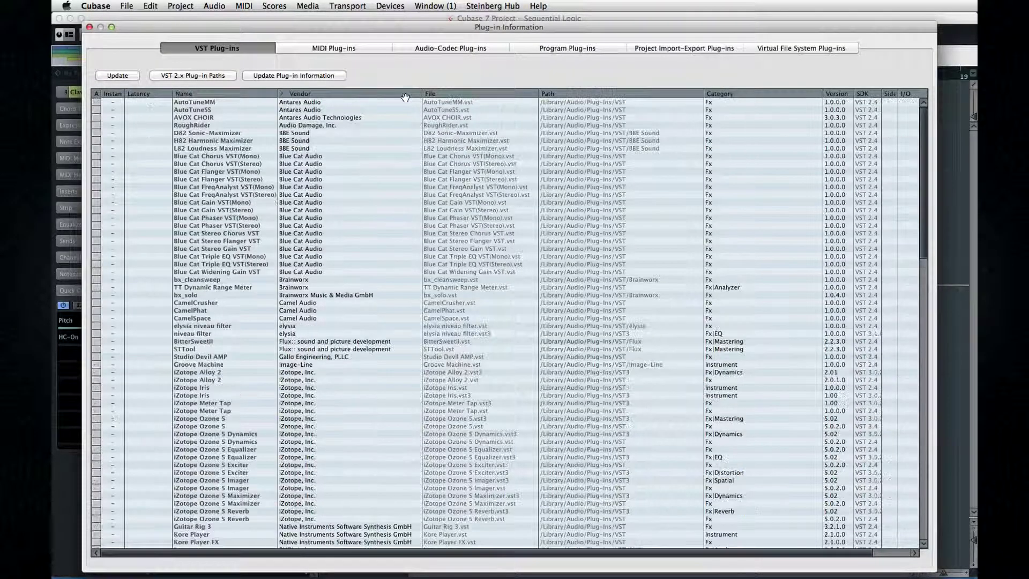
scroll(405, 98, "up", 10)
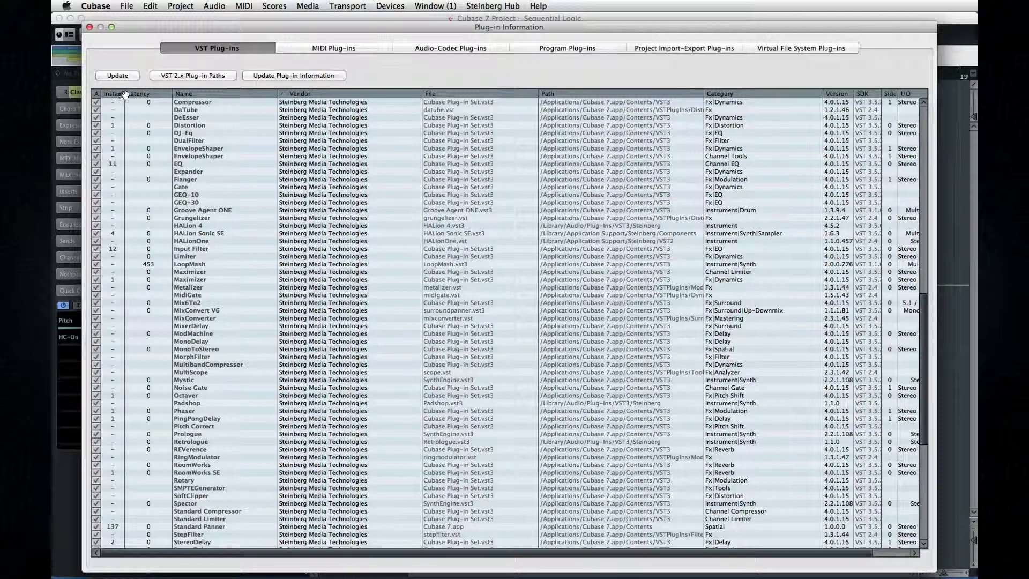
- Widen the Instances column and sort plug-ins by latency, highest first with LoopMash (453)
left_click_drag(126, 92, 139, 92)
left_click(153, 95)
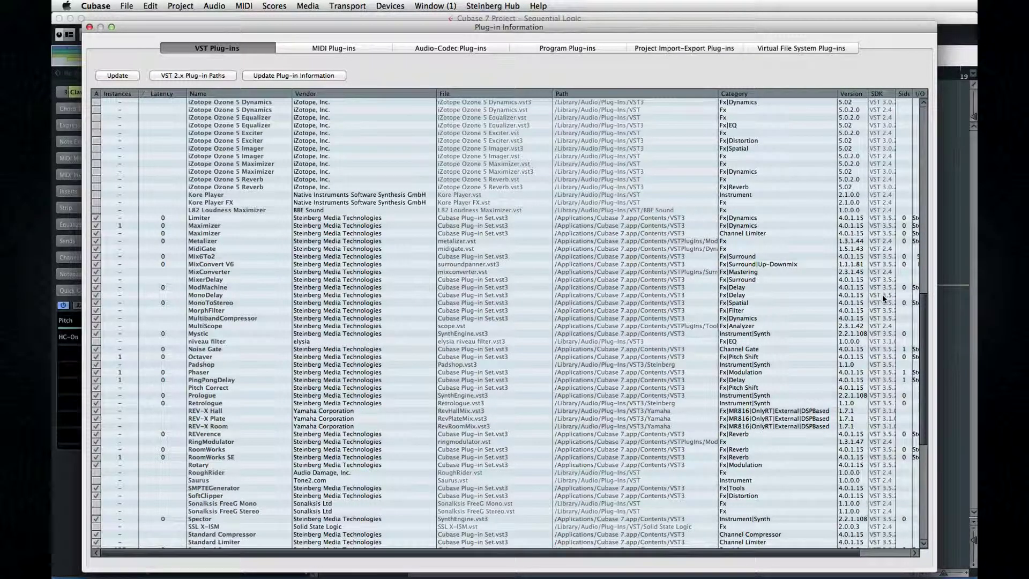
left_click_drag(921, 309, 922, 115)
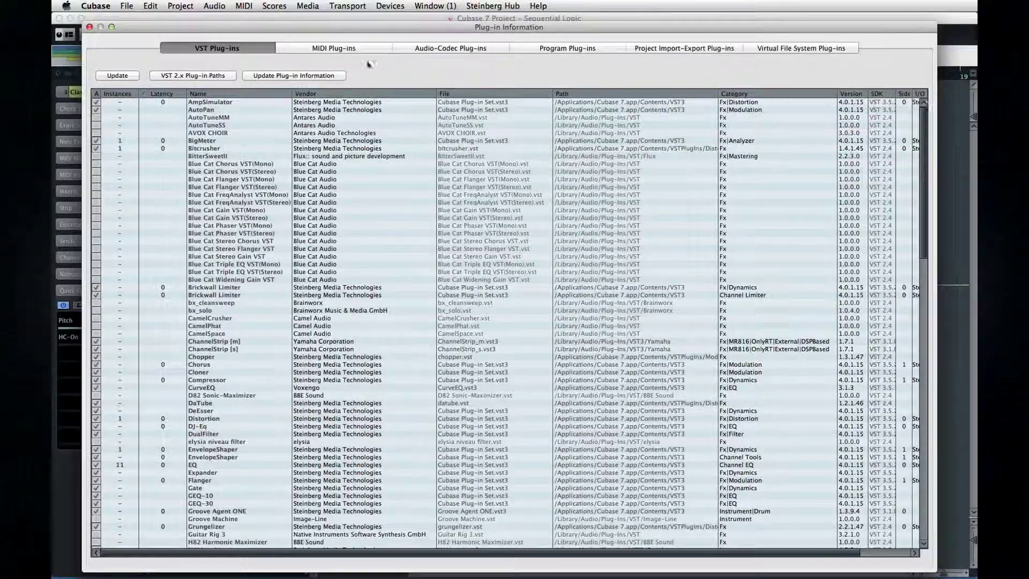
left_click(167, 94)
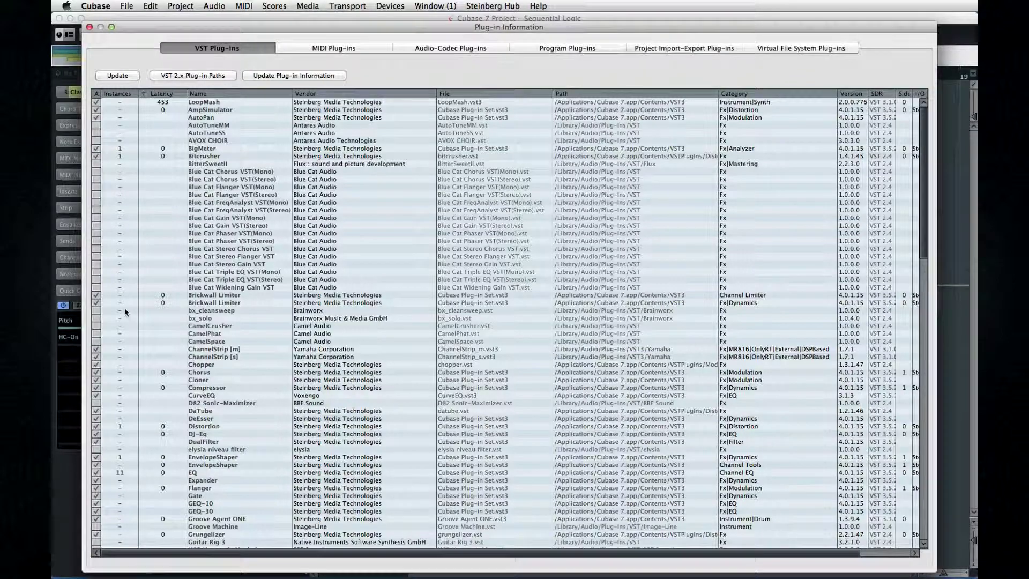
scroll(124, 310, "down", 5)
scroll(128, 275, "down", 10)
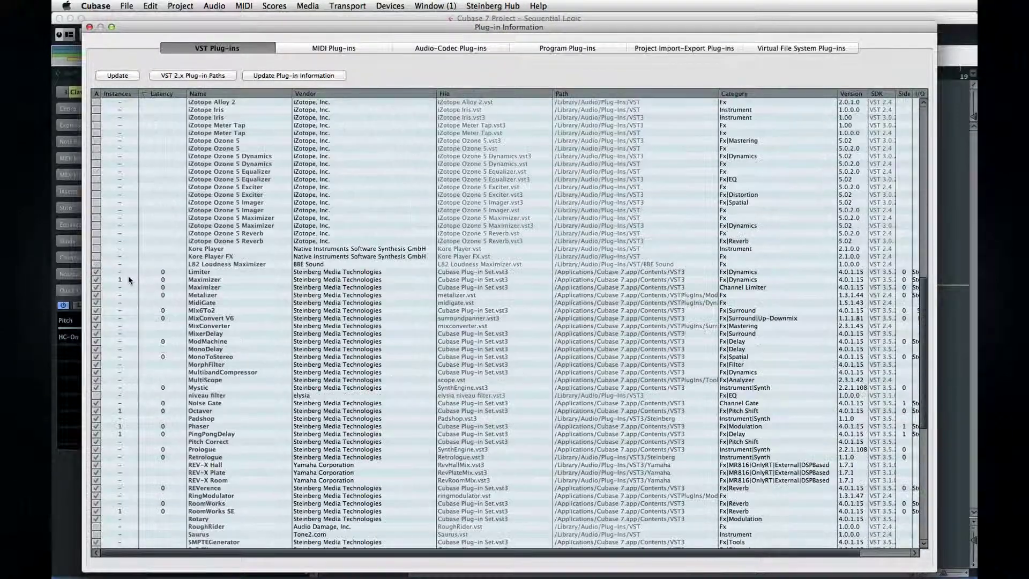
scroll(127, 275, "down", 10)
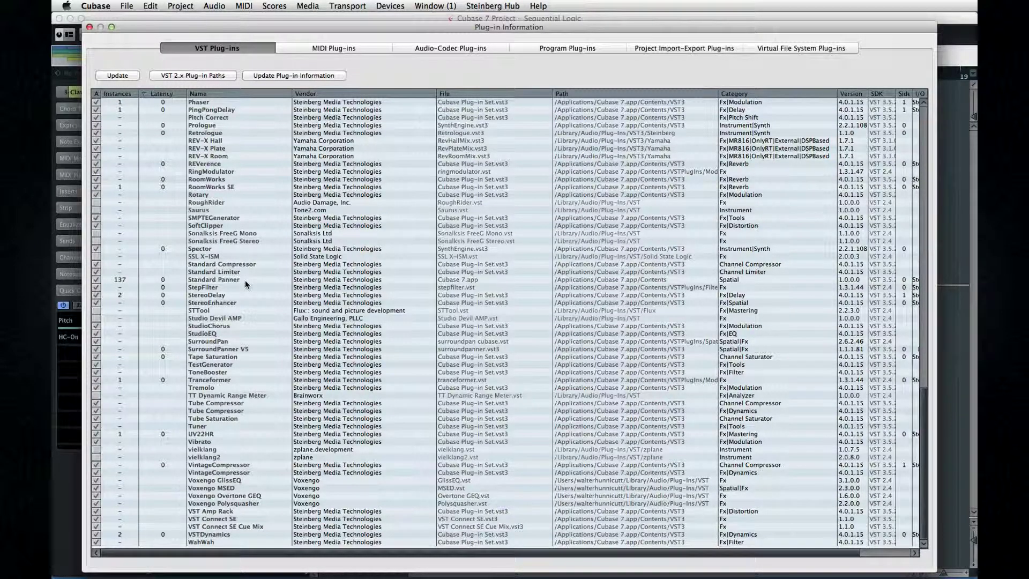
scroll(246, 284, "up", 15)
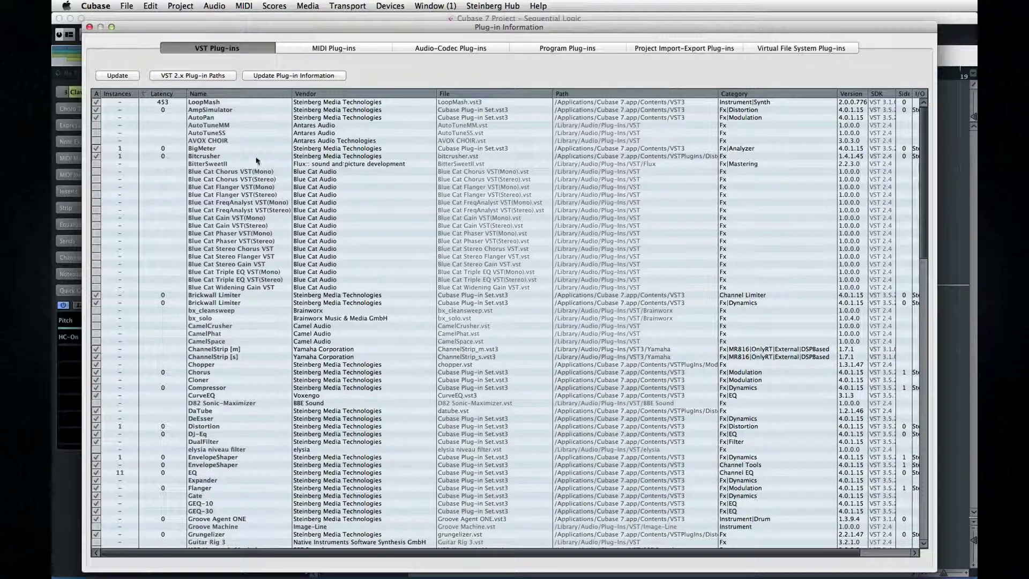
- Deactivate the AmpSimulator plug-in by unchecking it in the A column
left_click(95, 109)
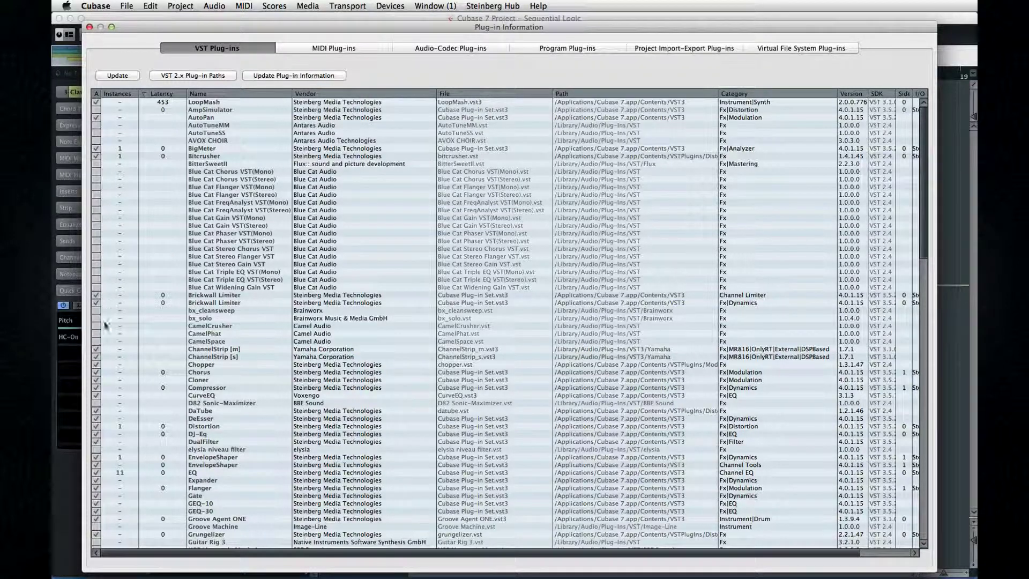